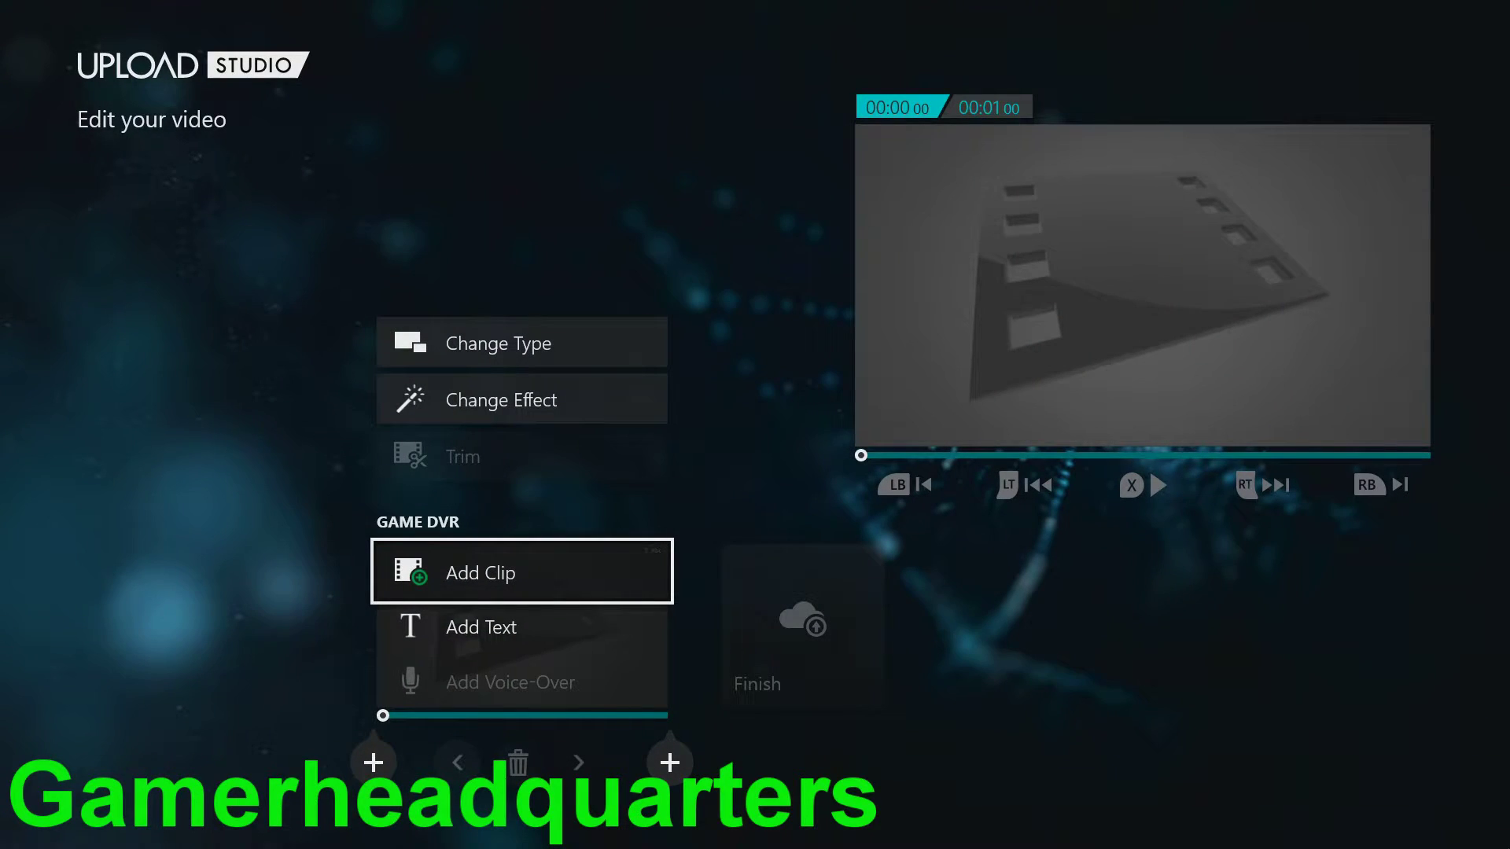
- Browse the segment types past Intro, Splash and Game DVR, then switch the segment to KINECT
key("Return")
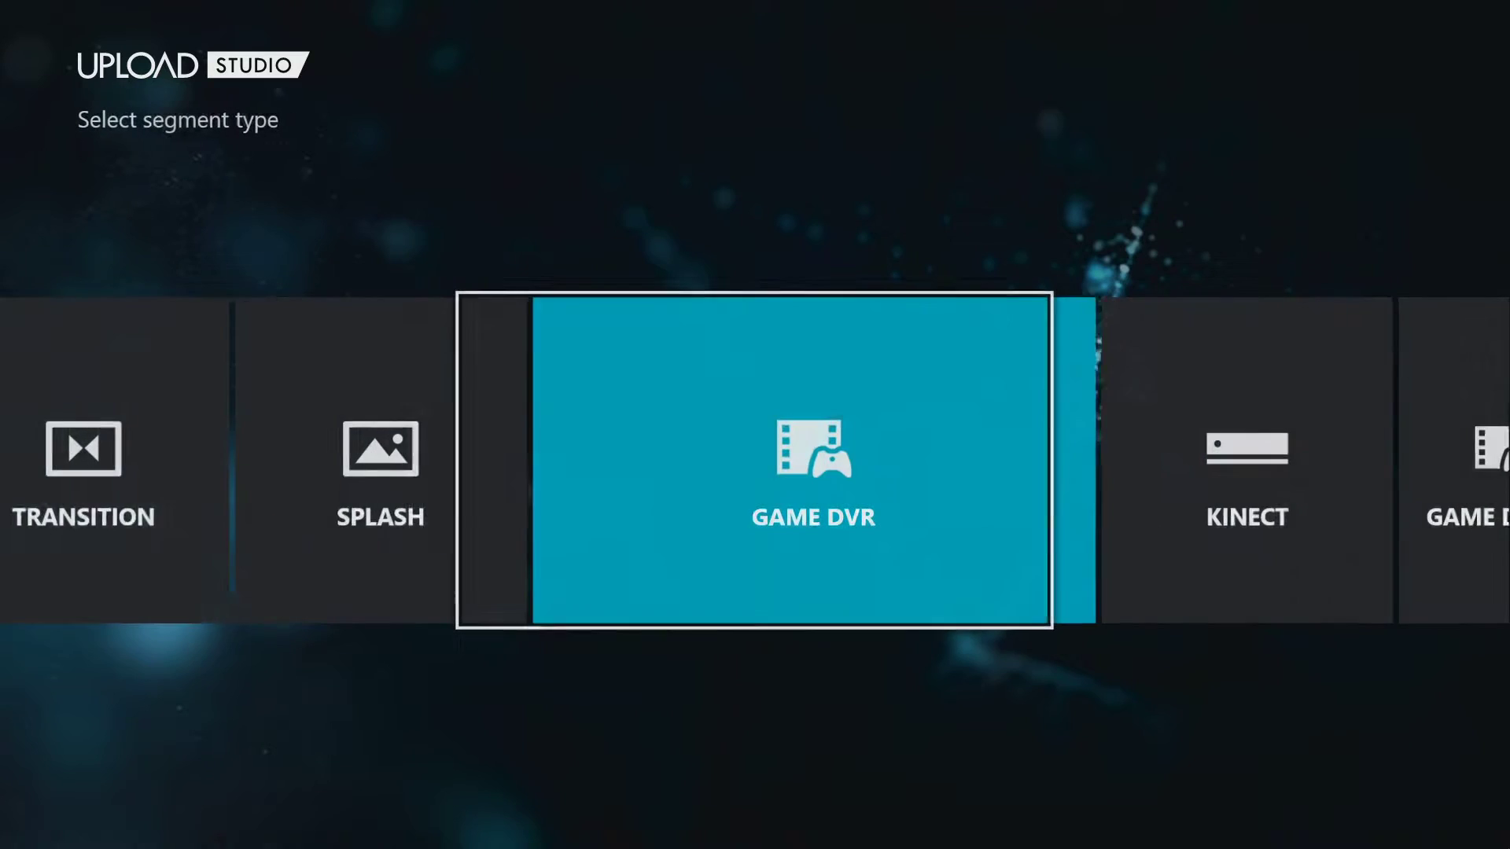
key("Left")
key("Left")
key("Left")
key("Left")
key("Right")
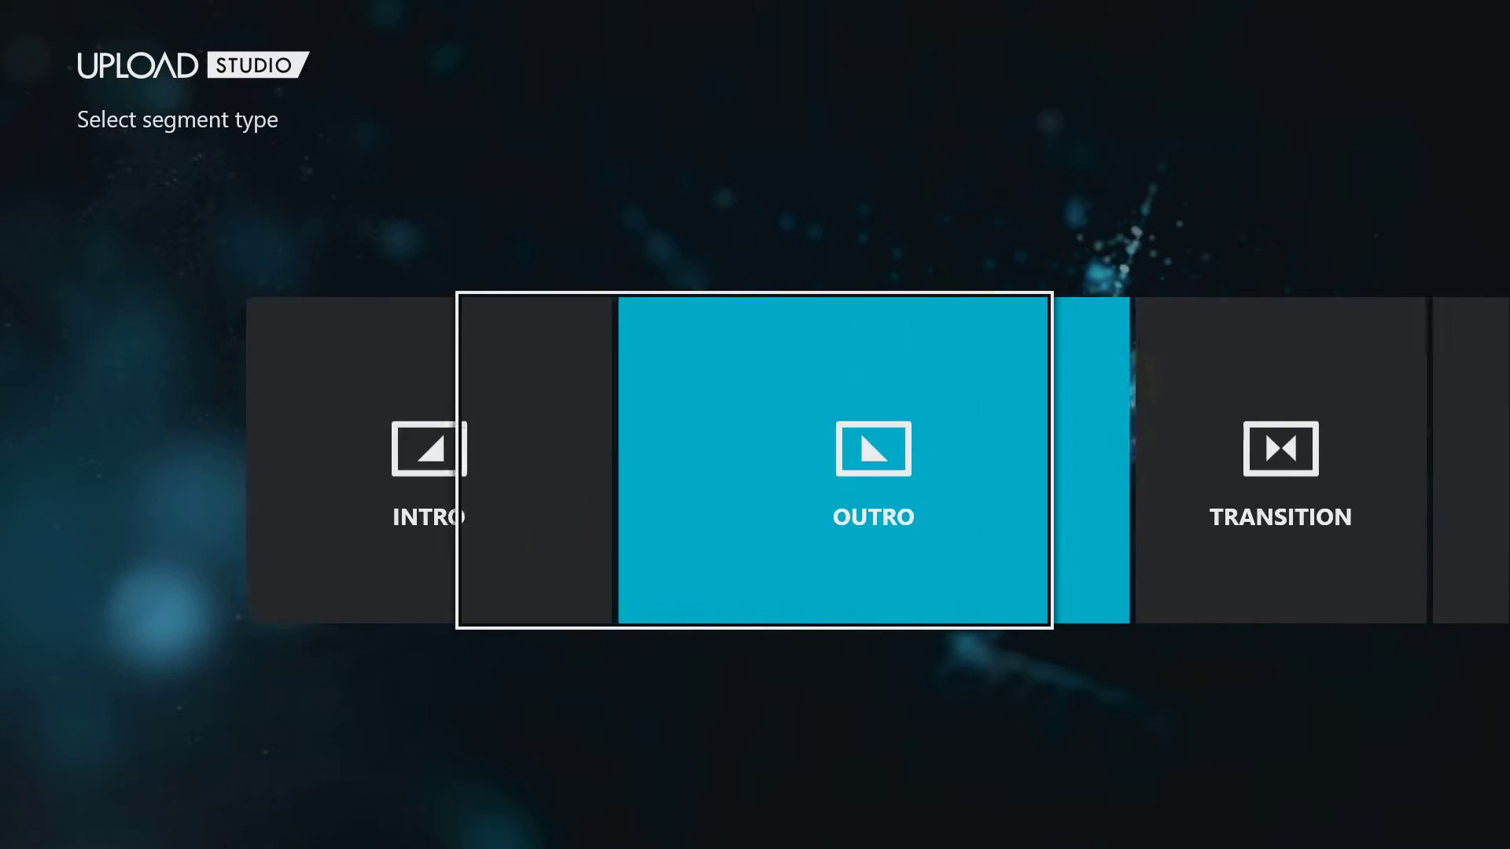
key("Right")
key("Right")
key("Right")
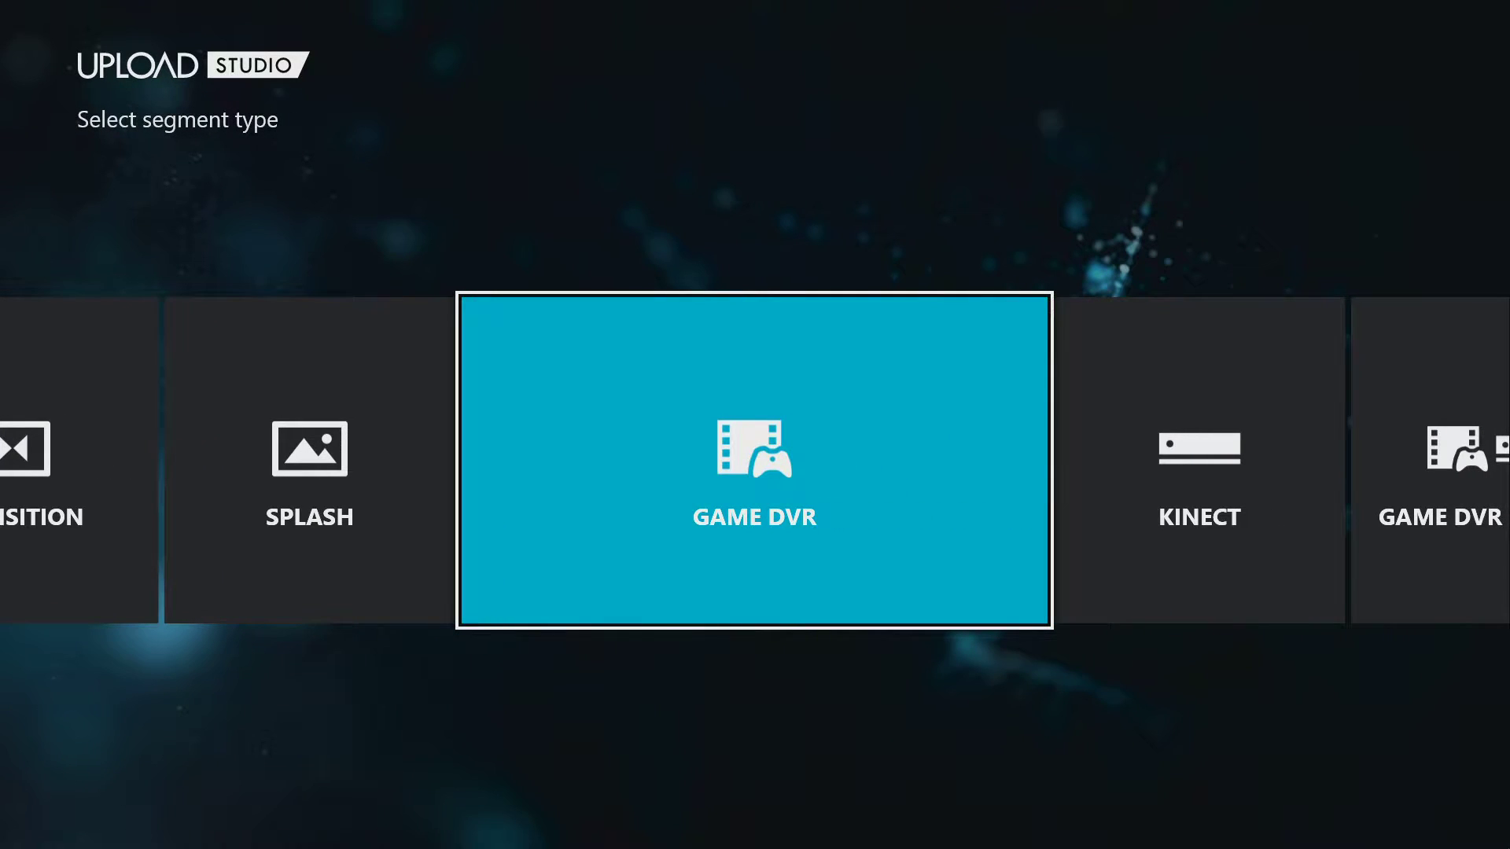
key("Right")
key("Right")
key("Right")
key("Right")
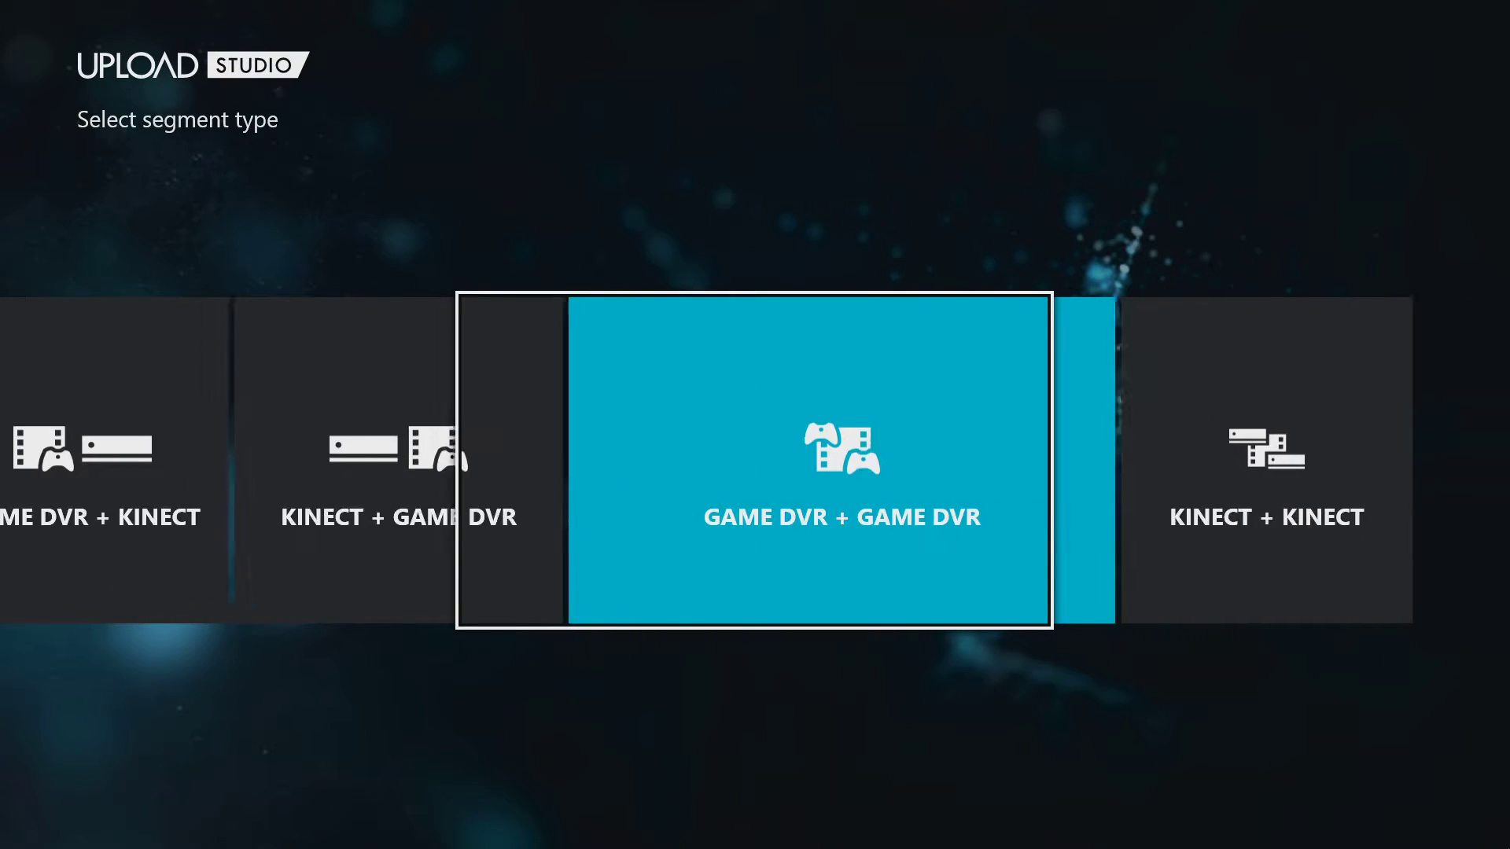
key("Left")
key("Left")
key("Left")
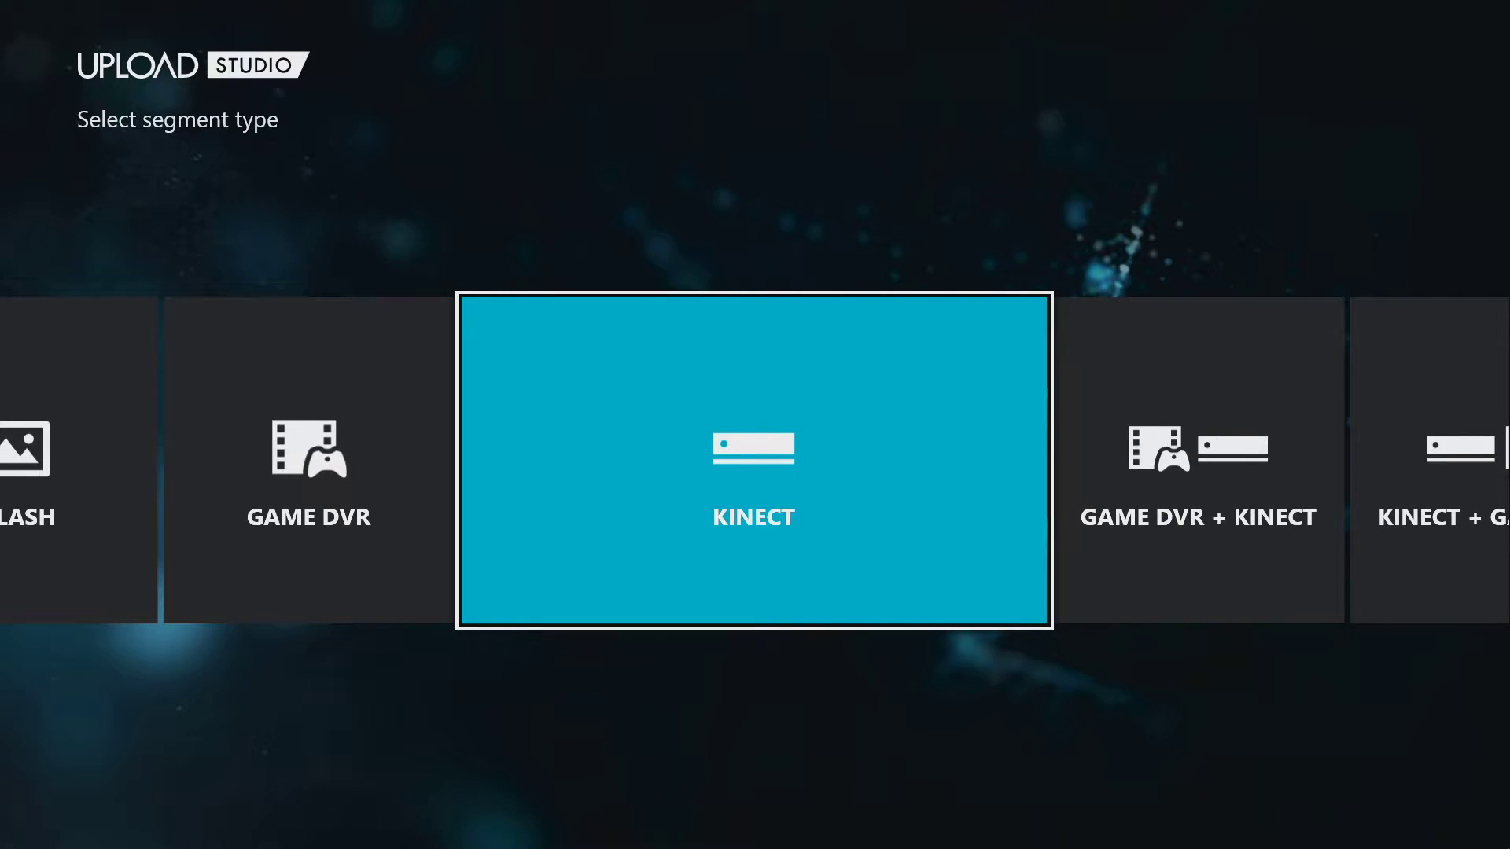
key("Return")
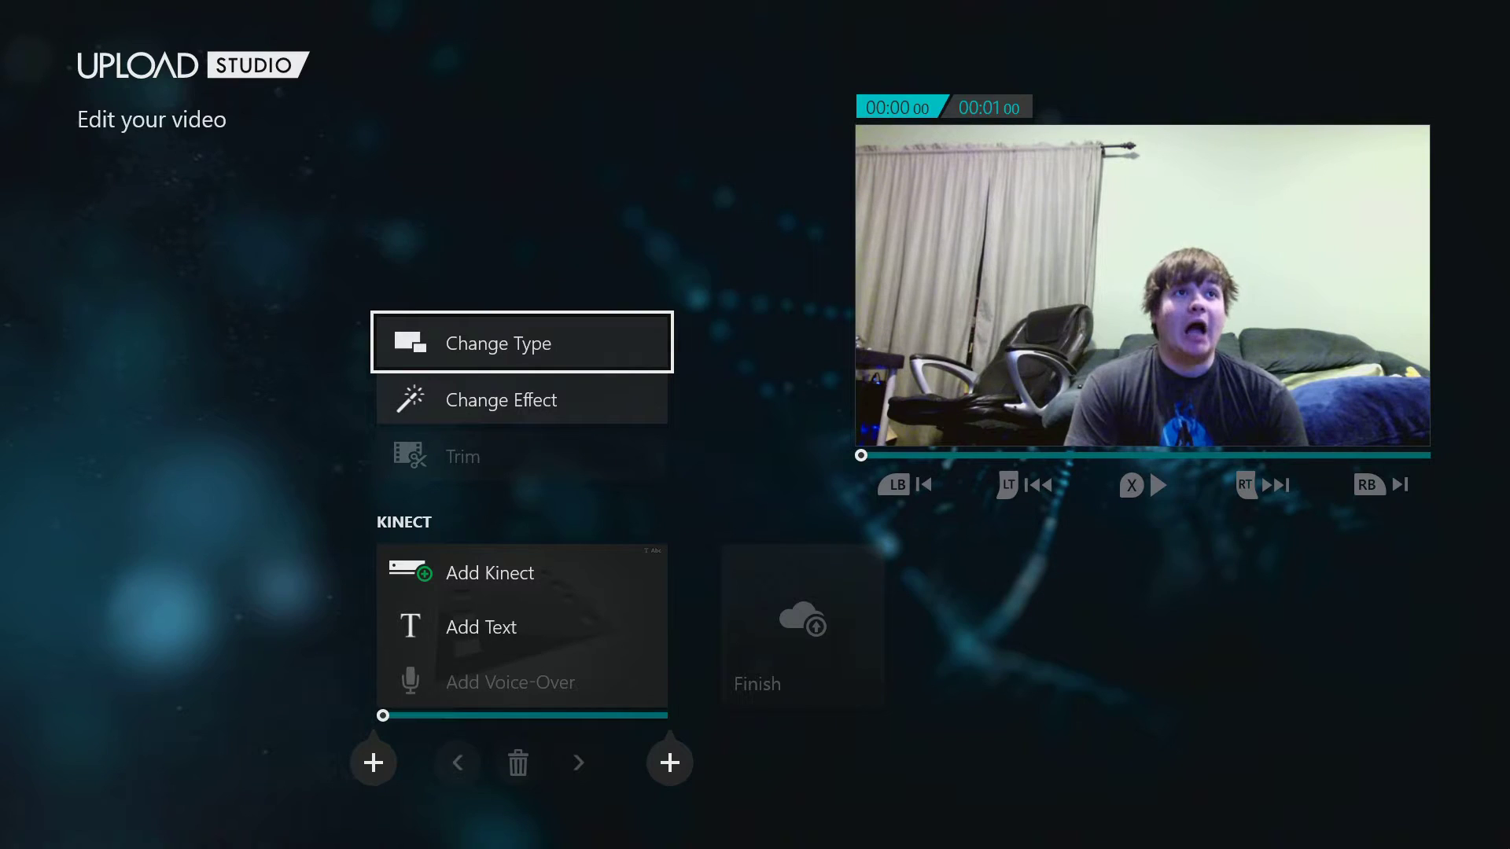
- Apply the Old School effect to the Kinect segment
key("Return")
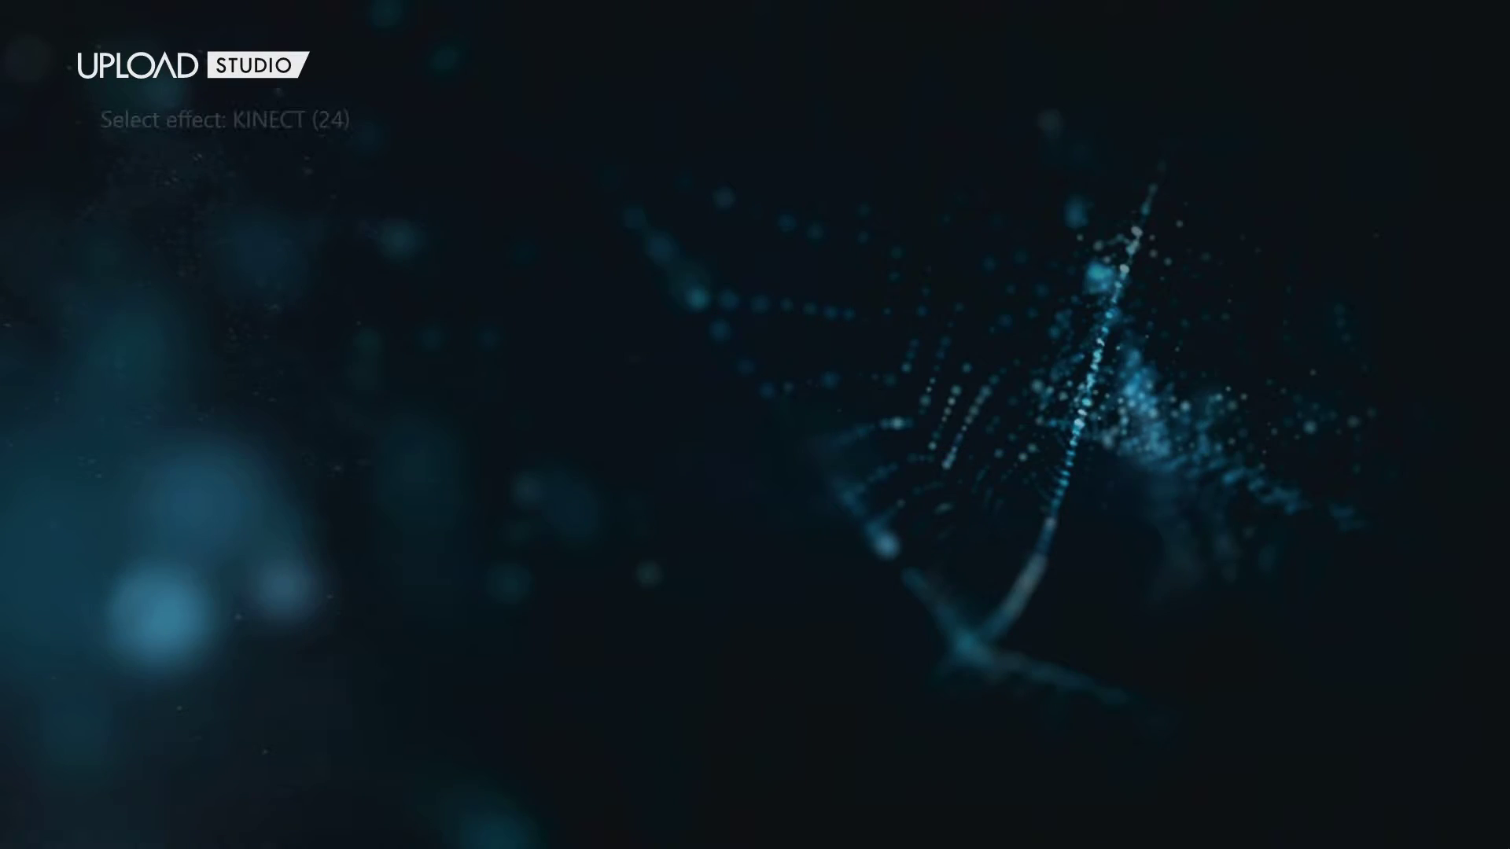
key("Right")
key("Right")
key("Right")
key("Right")
key("Right")
key("Right")
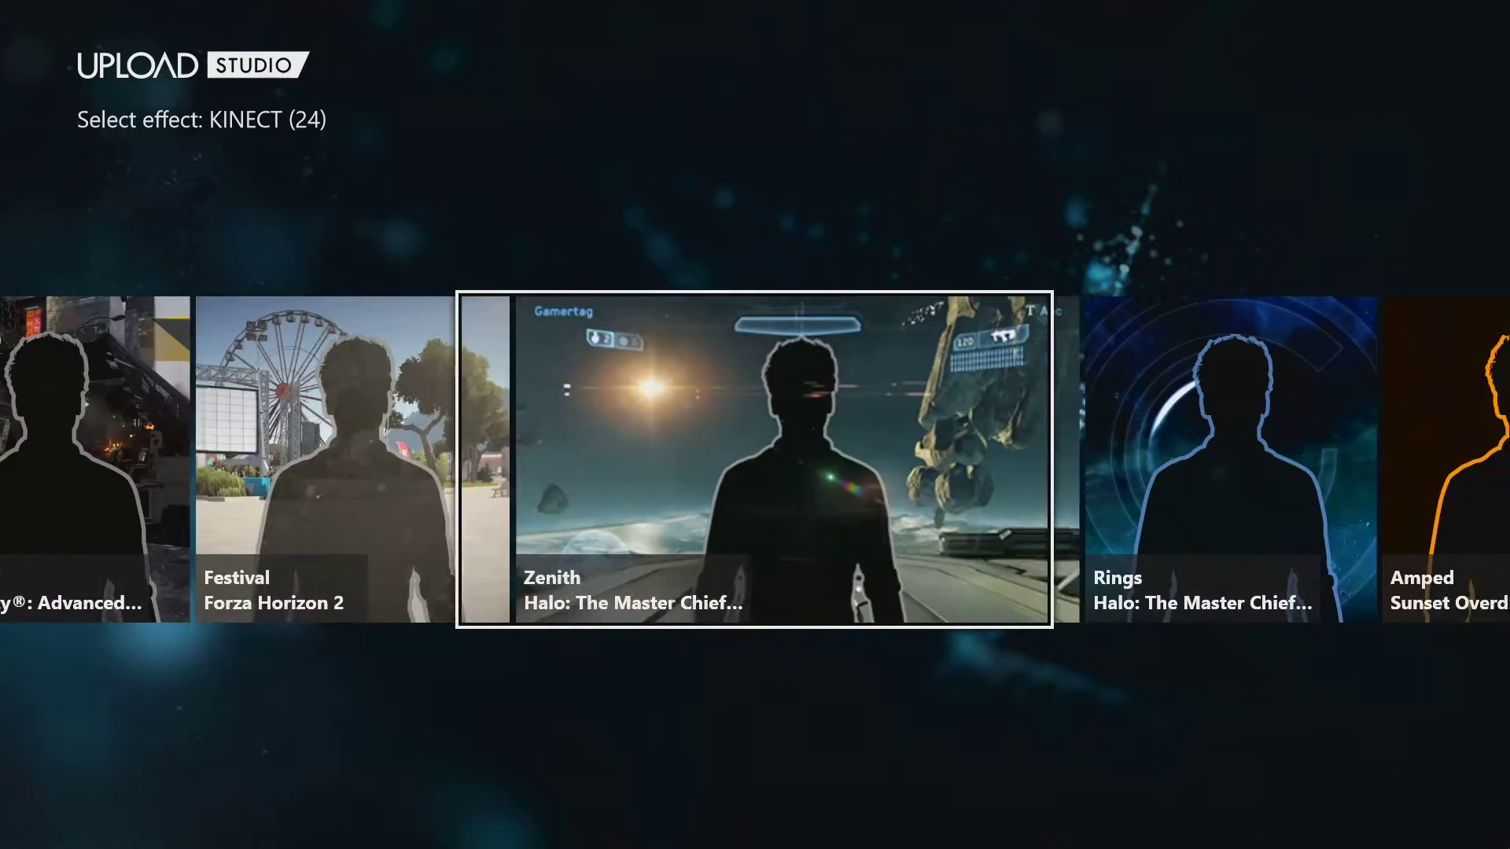
key("Right")
key("Right")
key("Right")
key("Right")
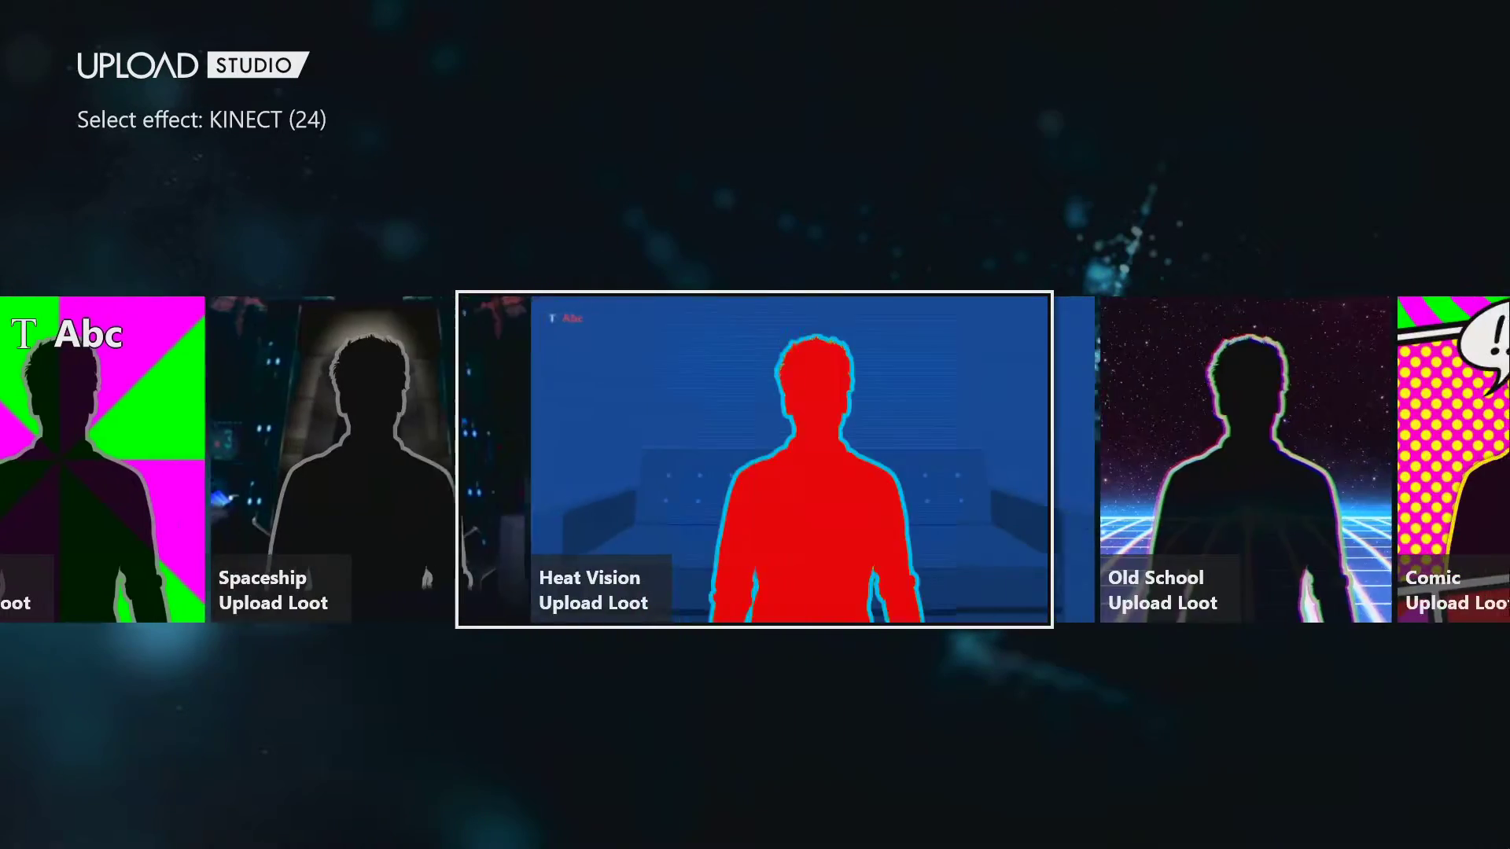
key("Return")
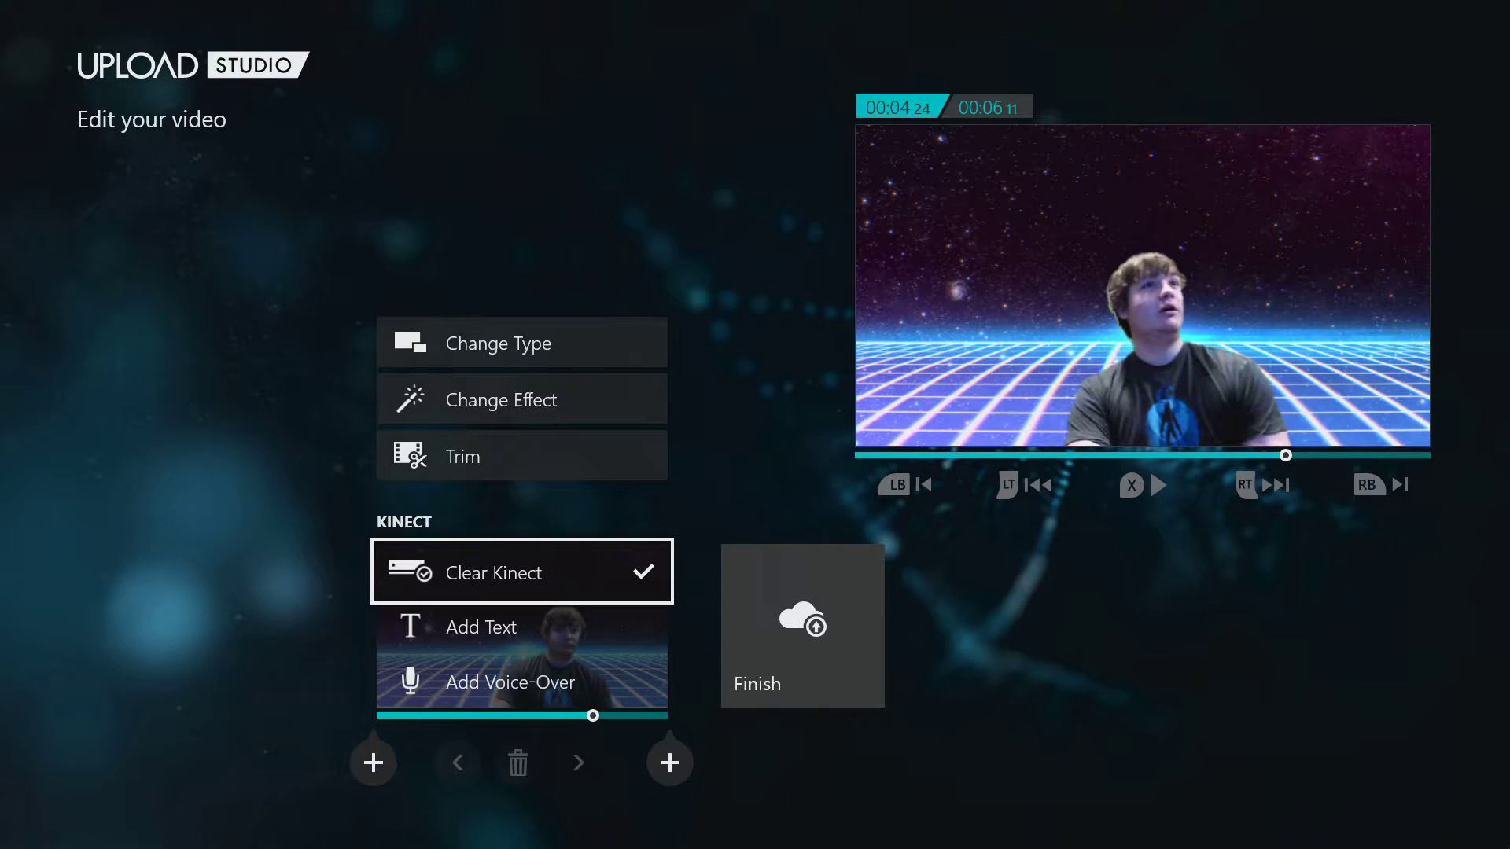
- Clear the existing Kinect clip and record a new 2:29 Kinect clip
key("Down")
key("Up")
key("Return")
key("Return")
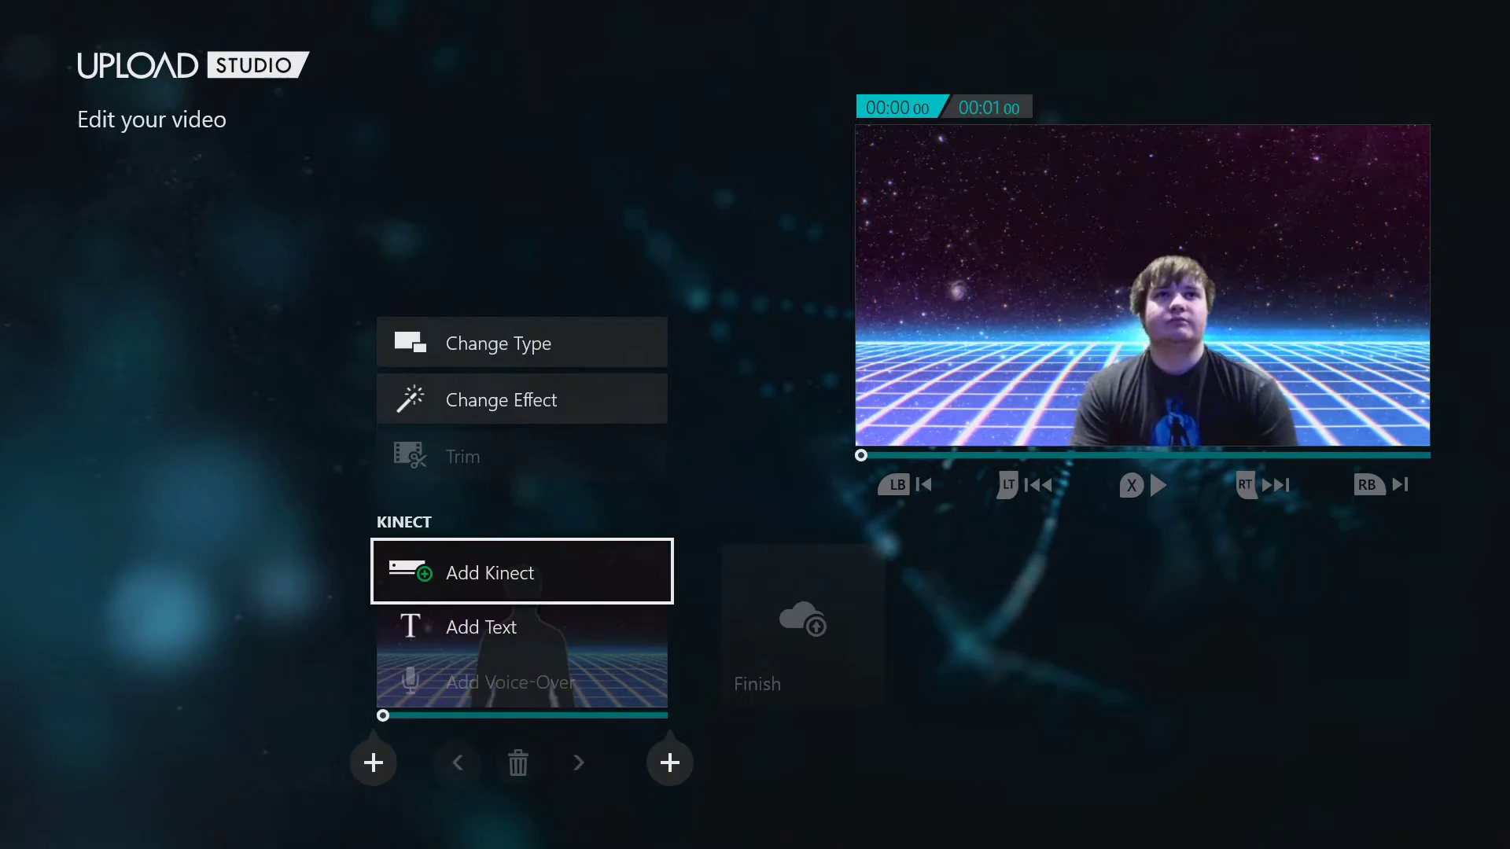
key("Return")
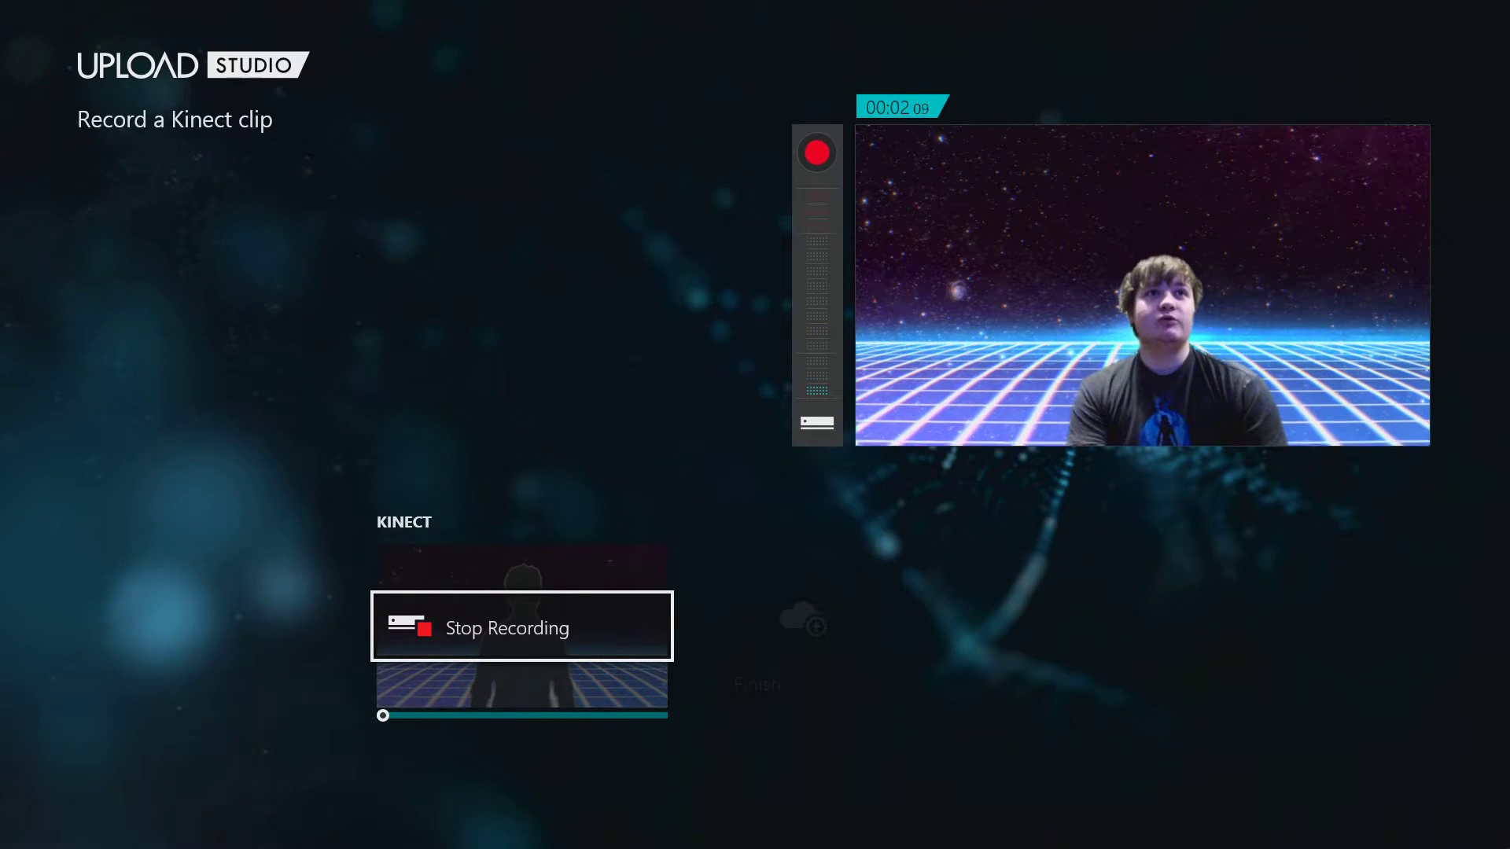
key("Return")
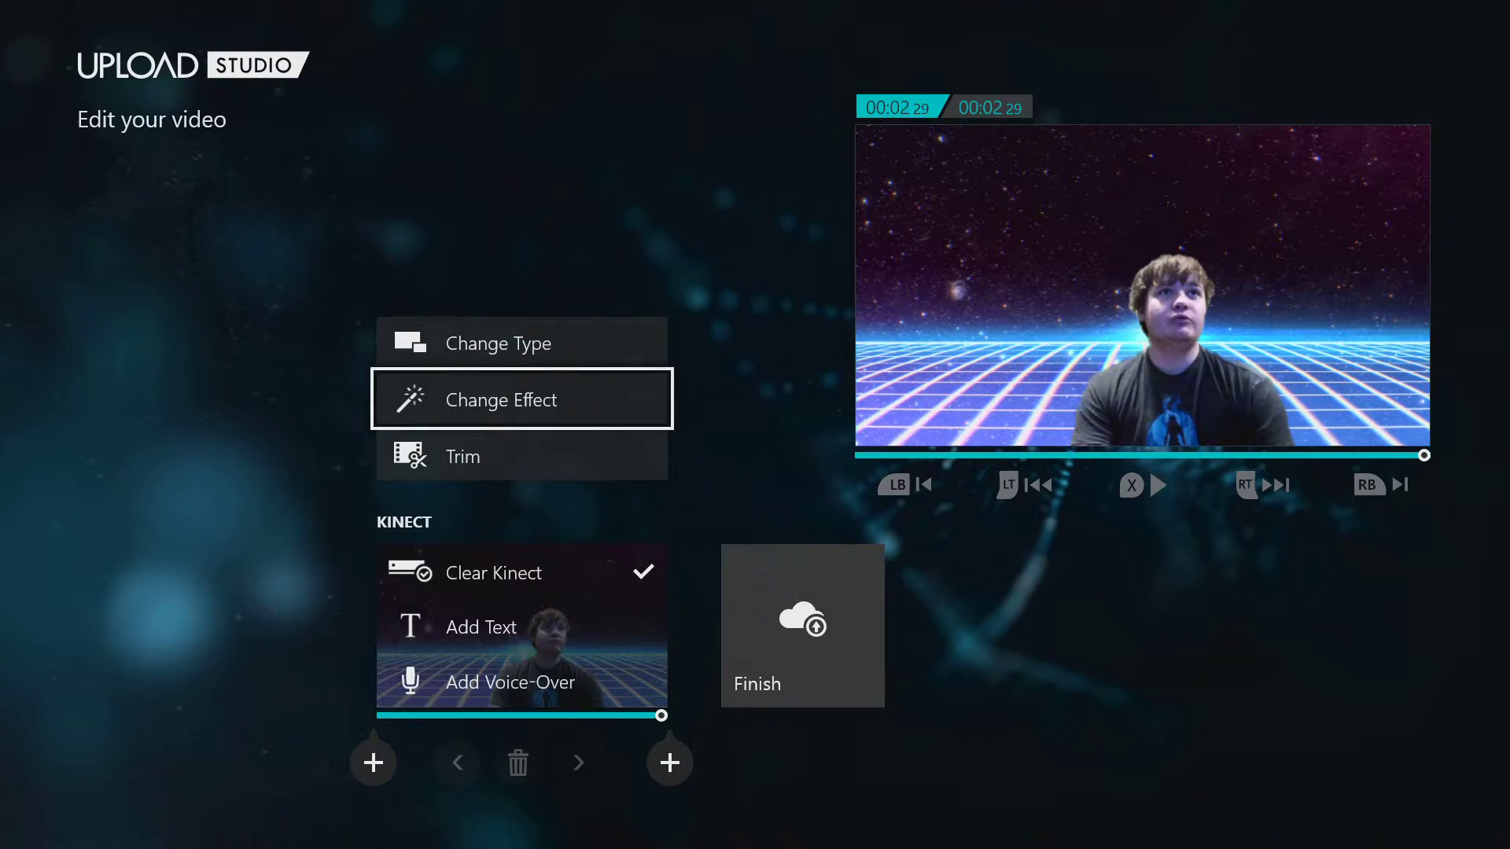
- Reopen the Kinect effects and preview Comic, Clones, Just Text and Speeder
key("Return")
key("Right")
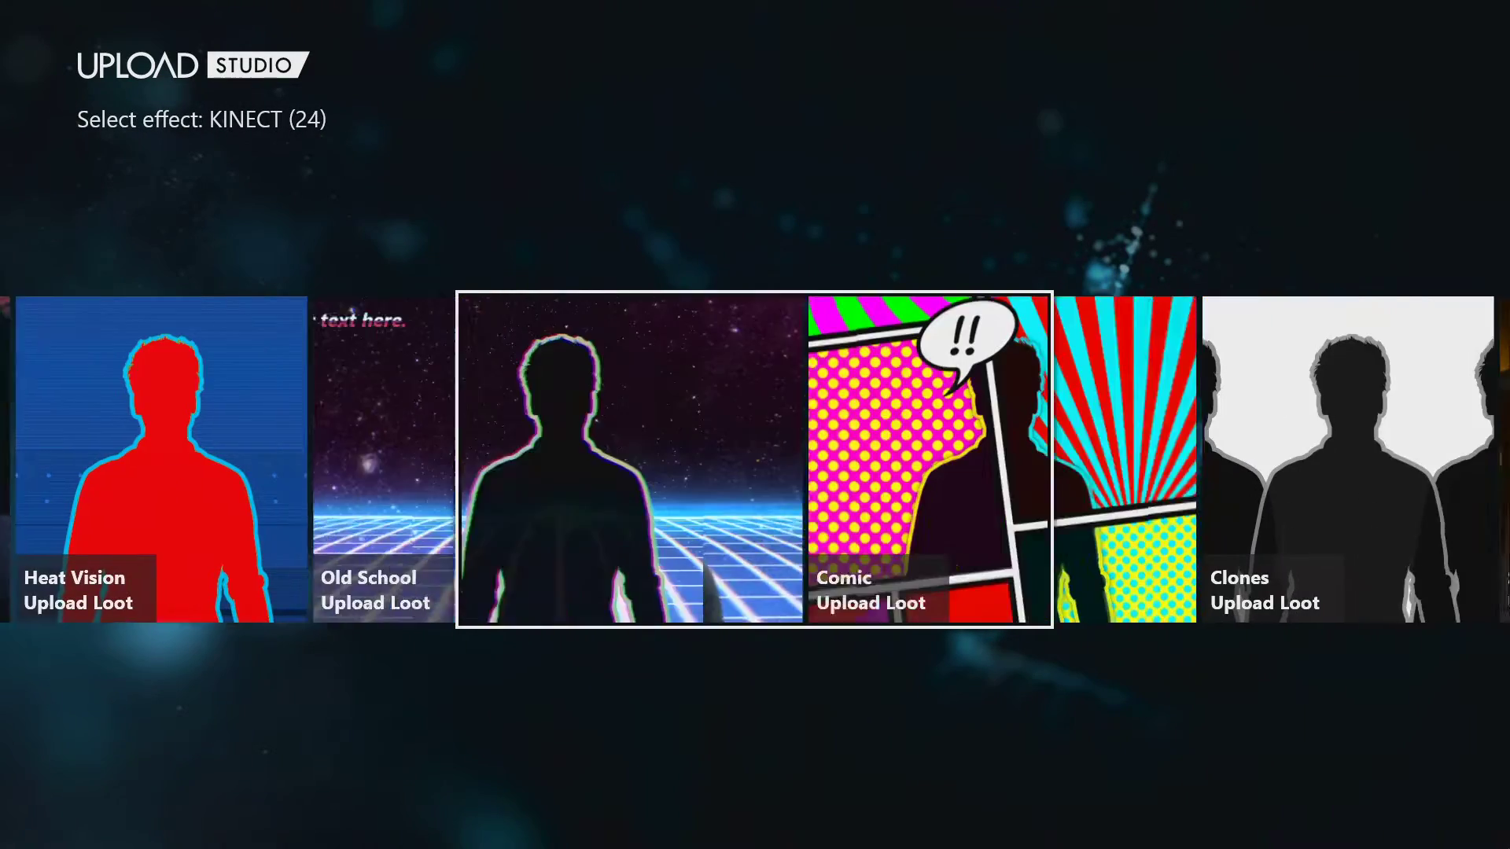
key("Right")
key("Left")
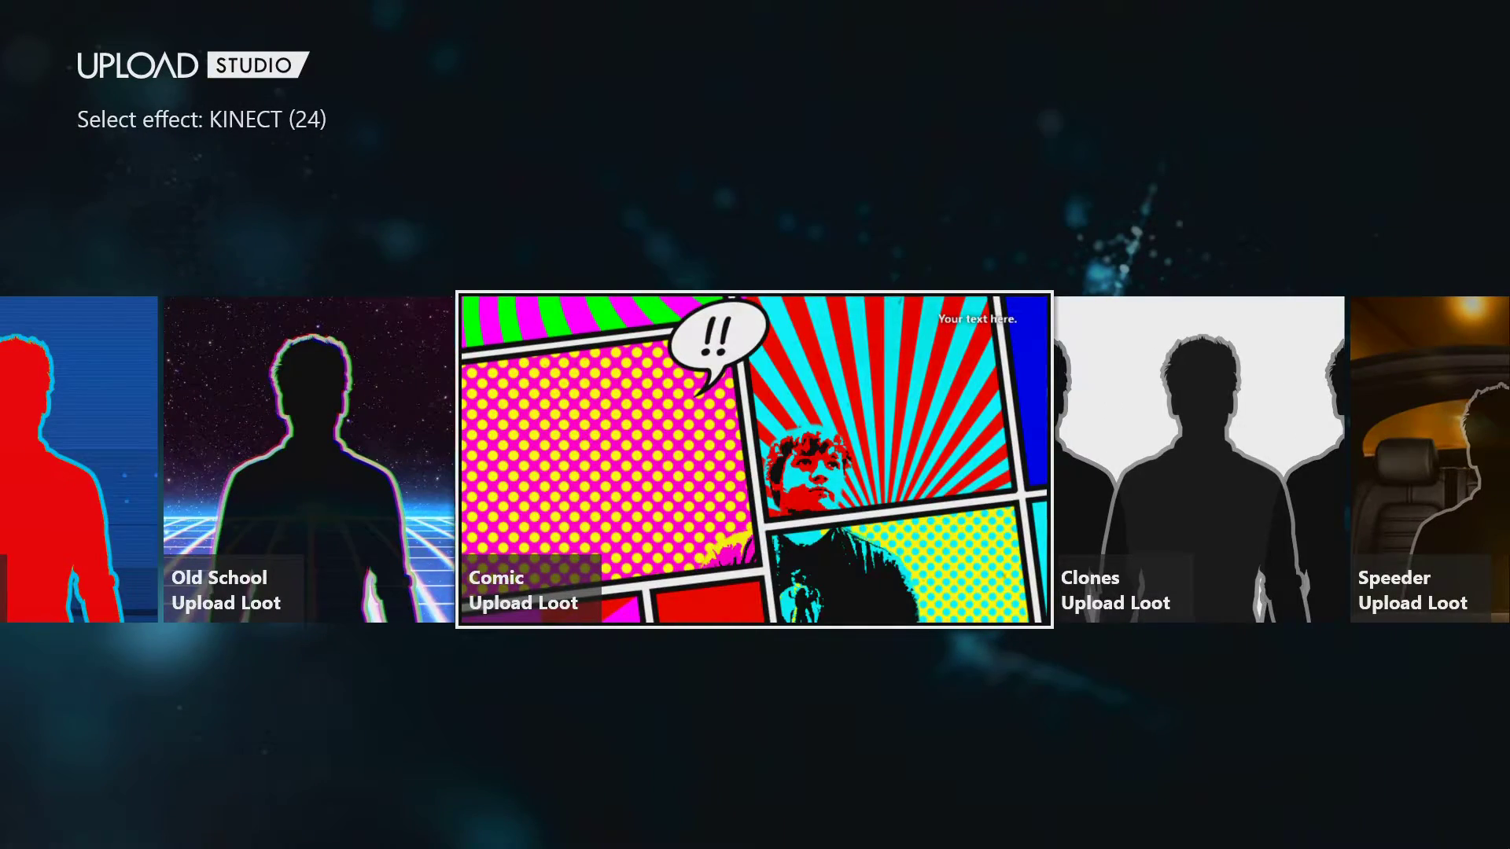
key("Right")
key("Right")
key("Right")
key("Right")
key("Right")
key("Right")
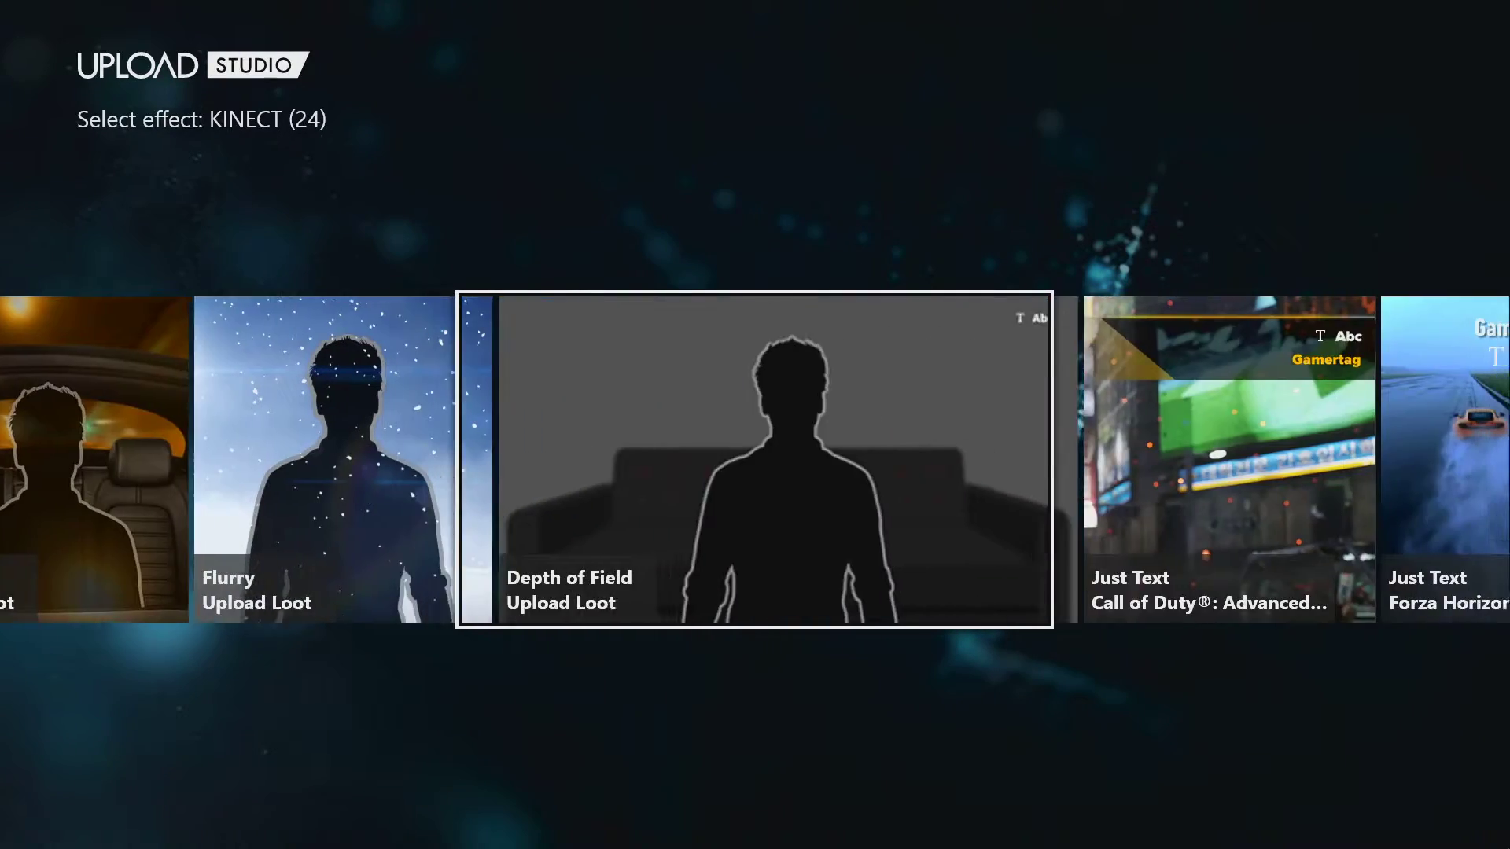
key("Left")
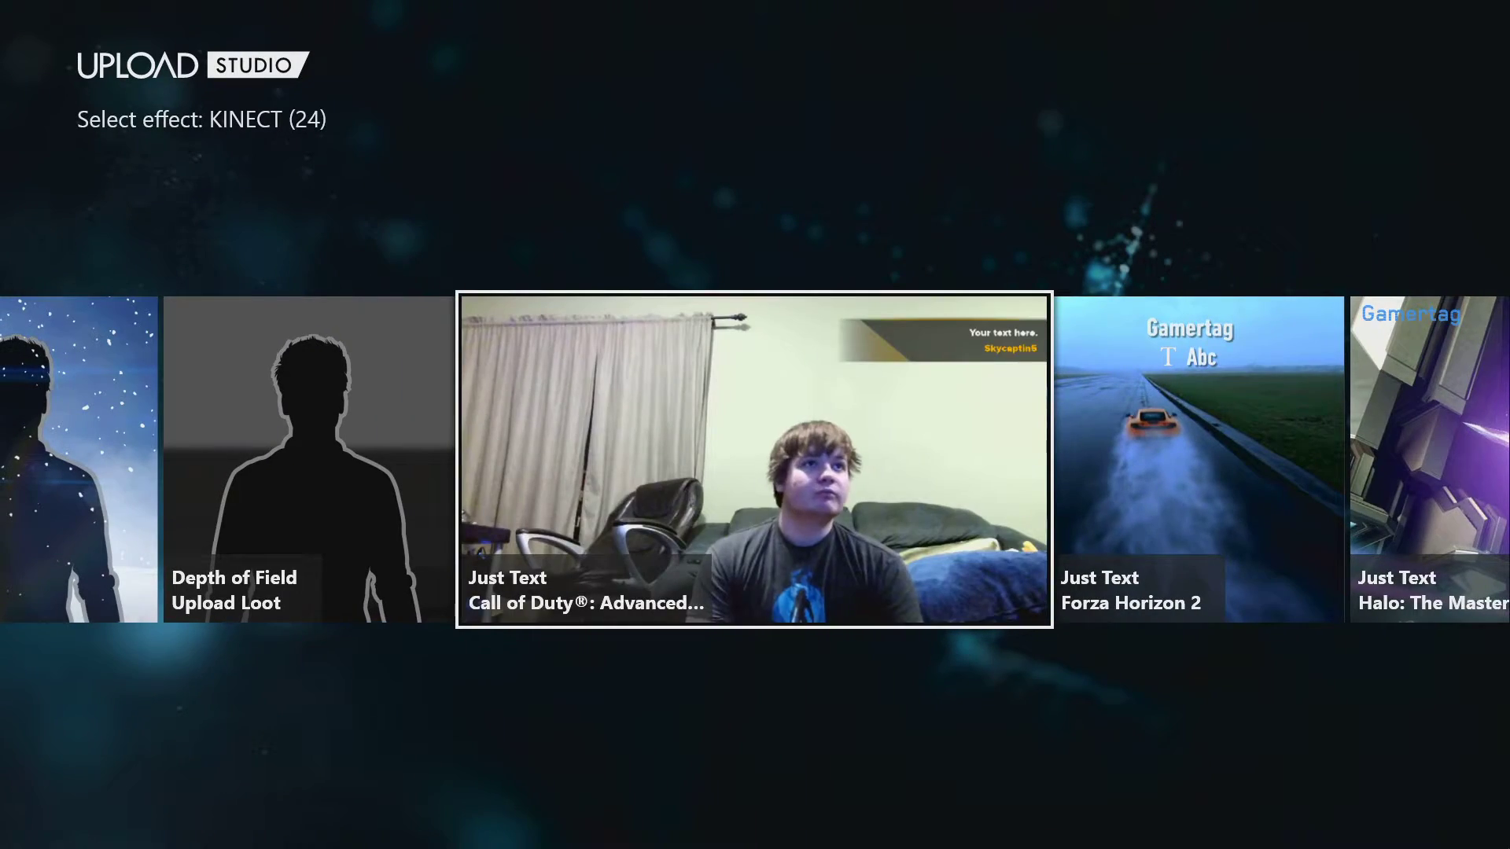
key("Right")
key("Right")
key("Left")
key("Left")
key("Left")
key("Left")
key("Left")
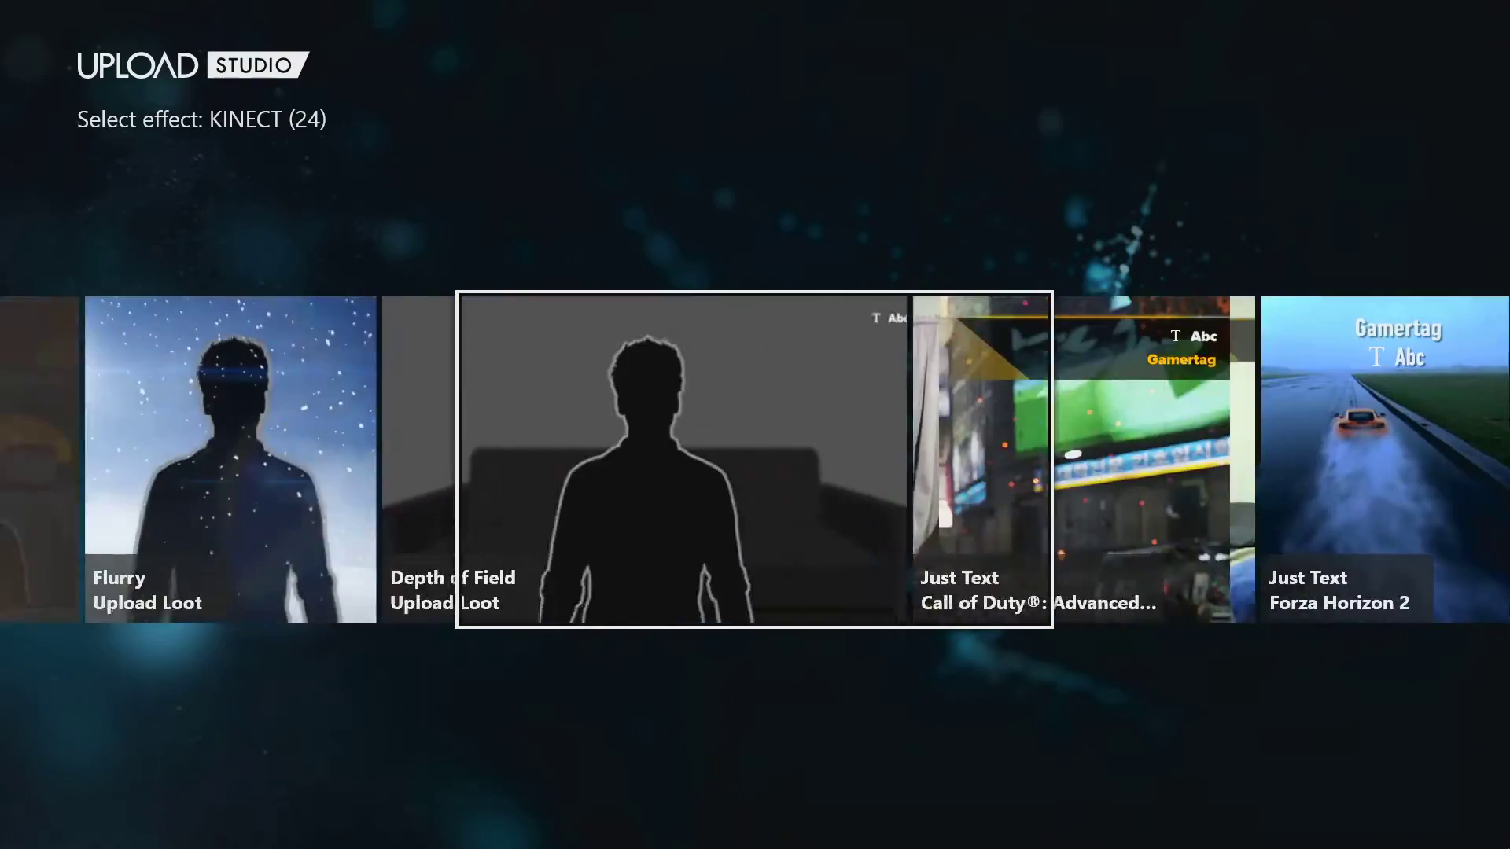
key("Left")
key("Left")
key("Left")
key("Left")
key("Left")
key("Left")
key("Left")
key("Left")
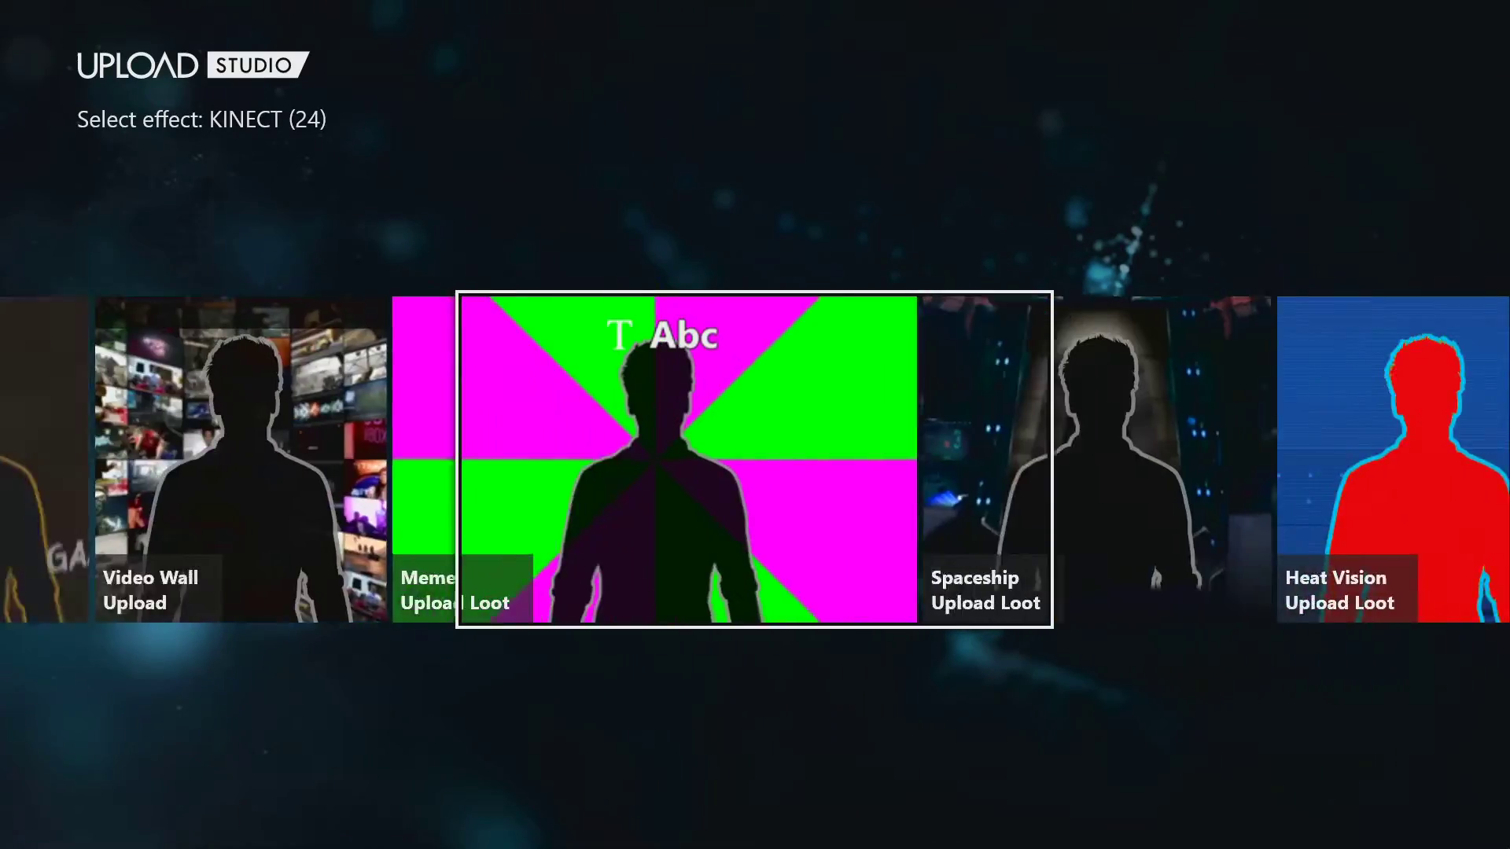
- Preview Video Wall, Amped, Rings, Zenith, Festival and PMC Base, stopping on Default Upload
key("Right")
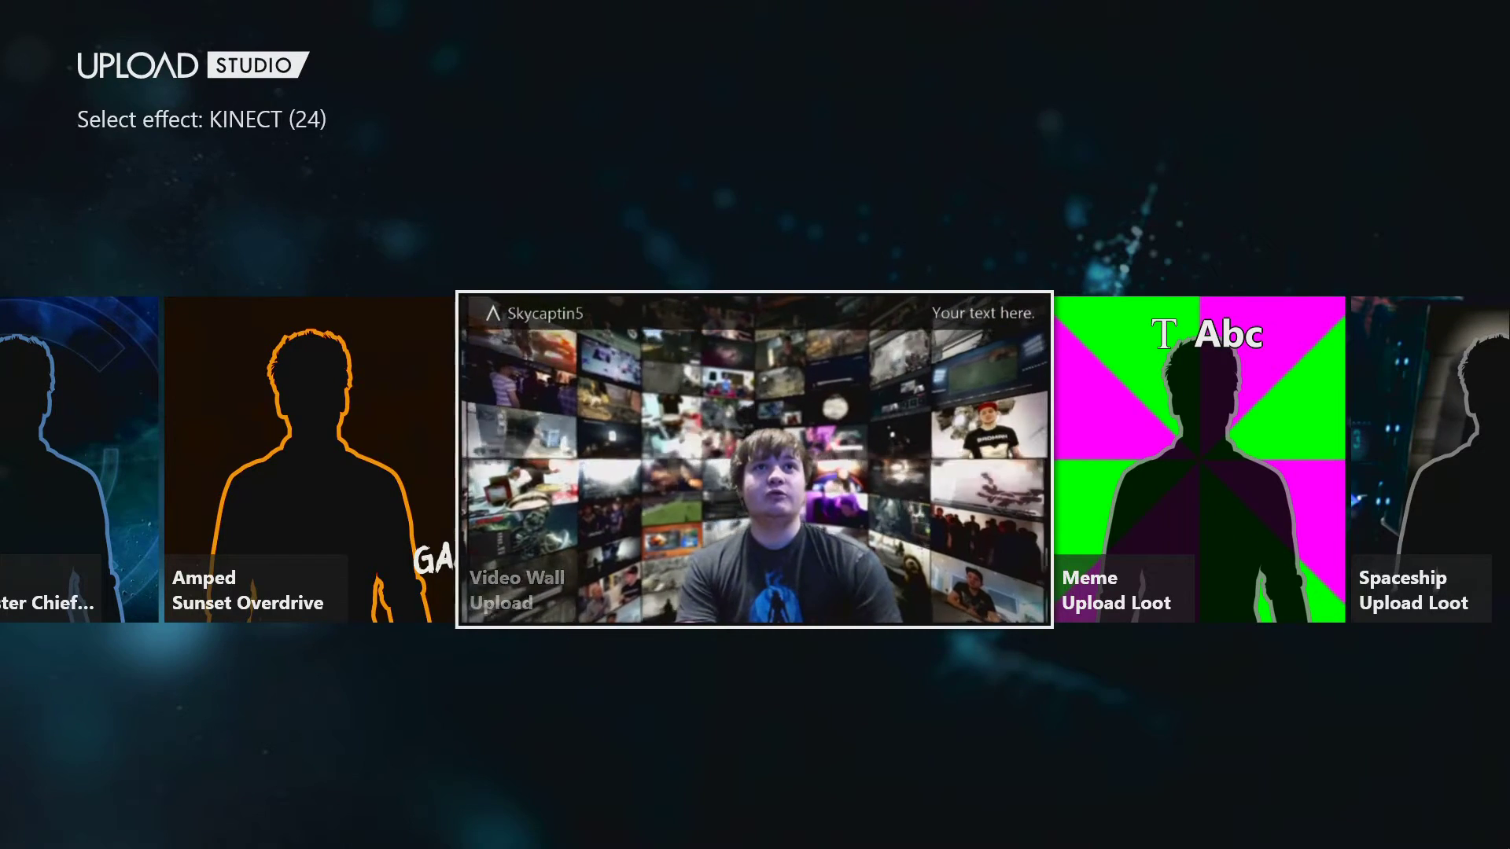
key("Left")
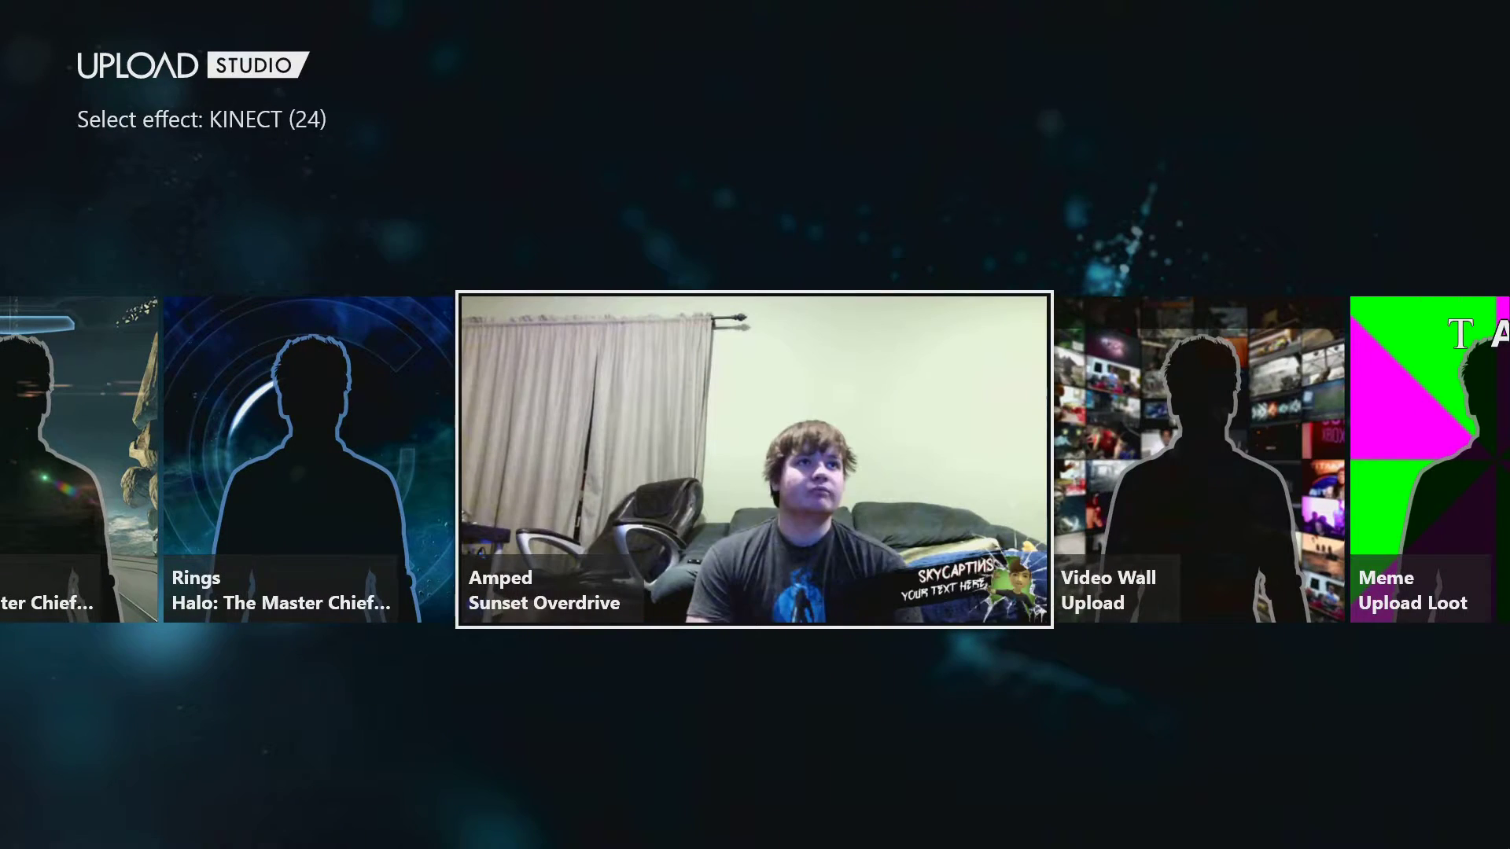
key("Left")
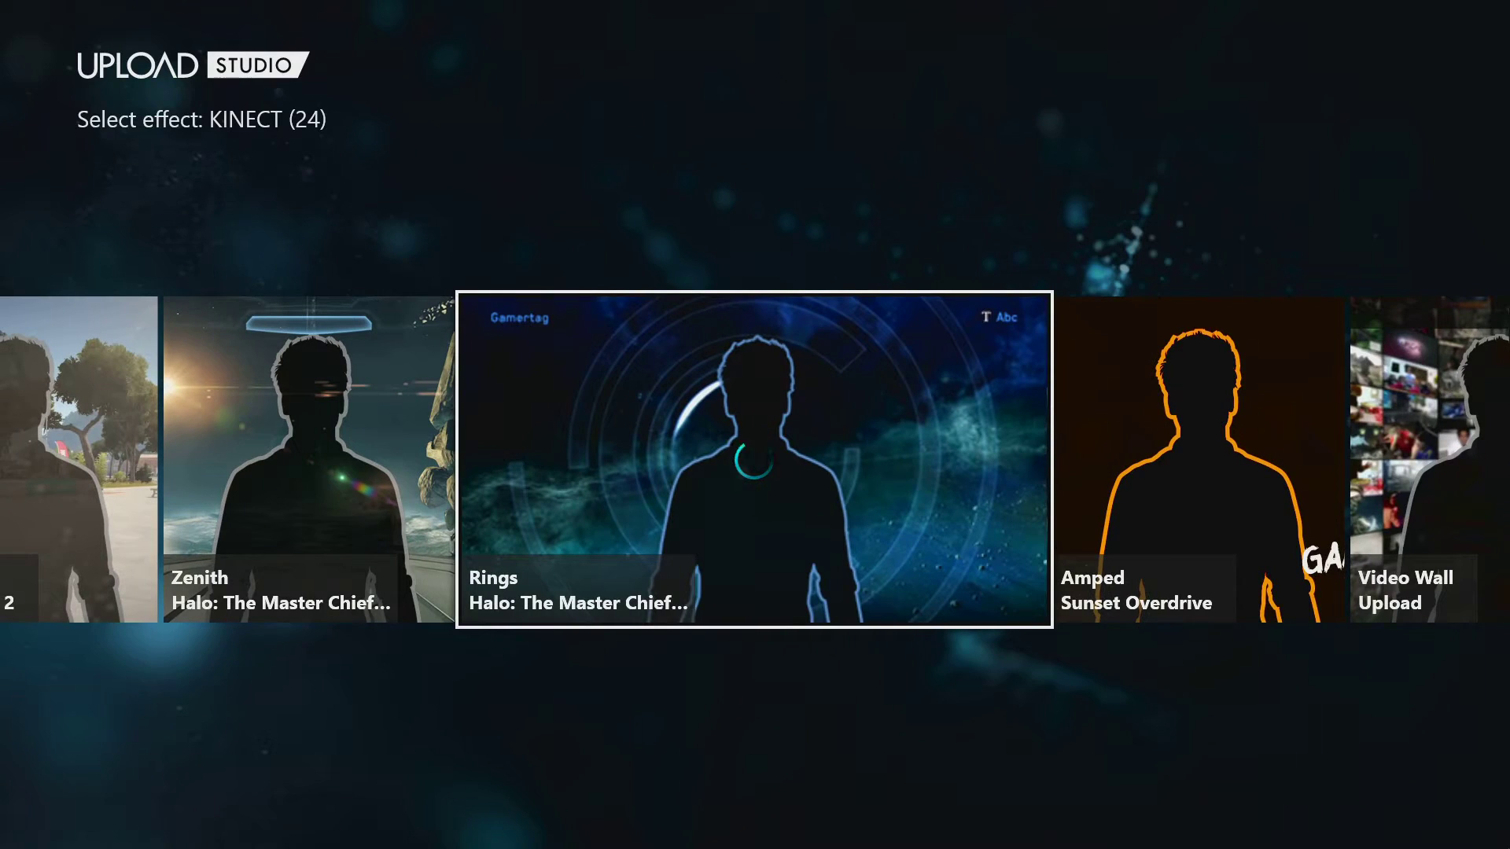
key("Left")
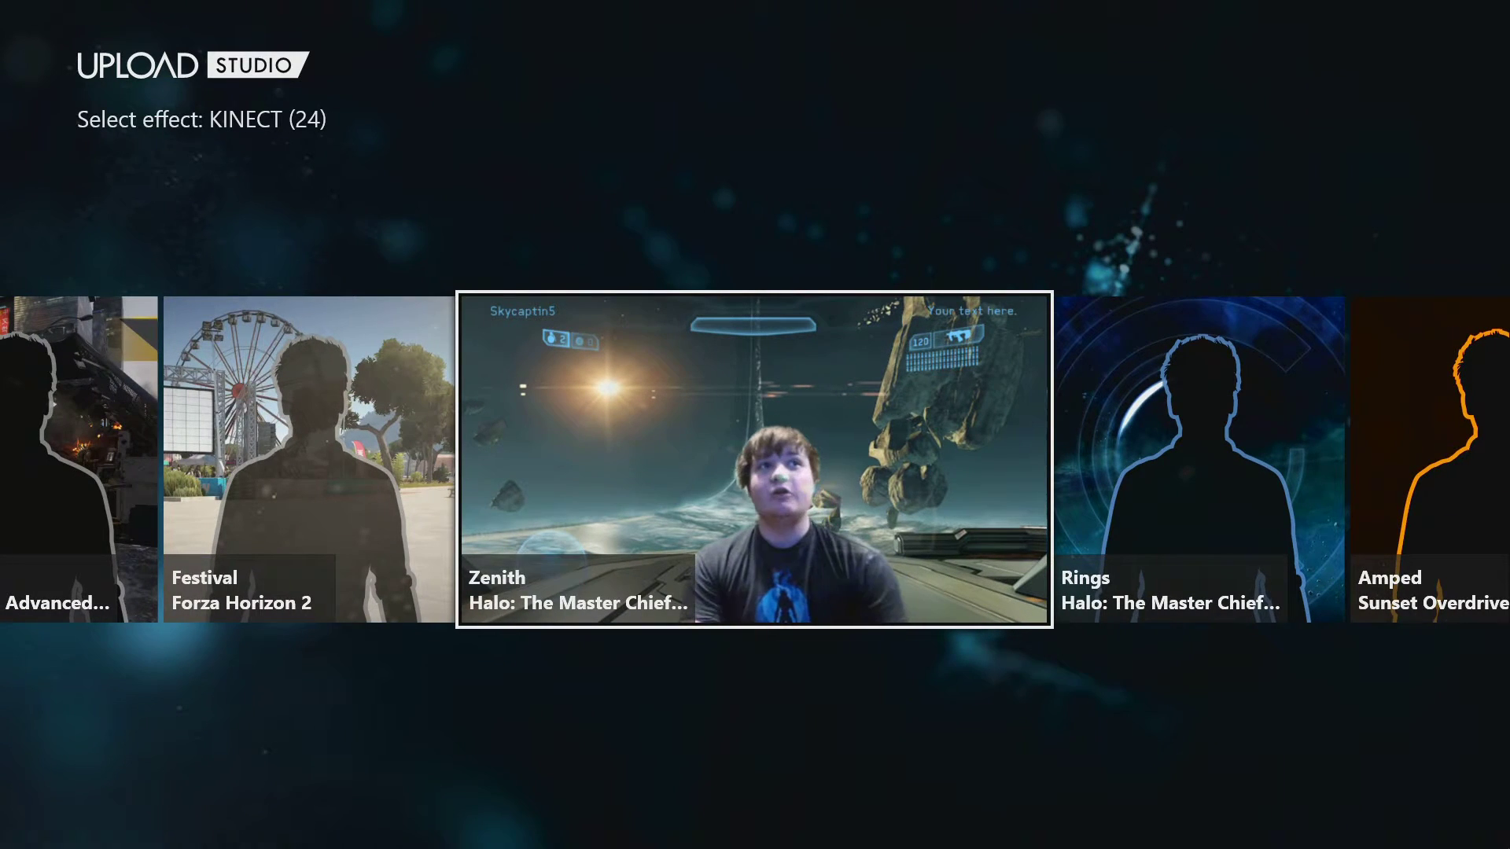
key("Left")
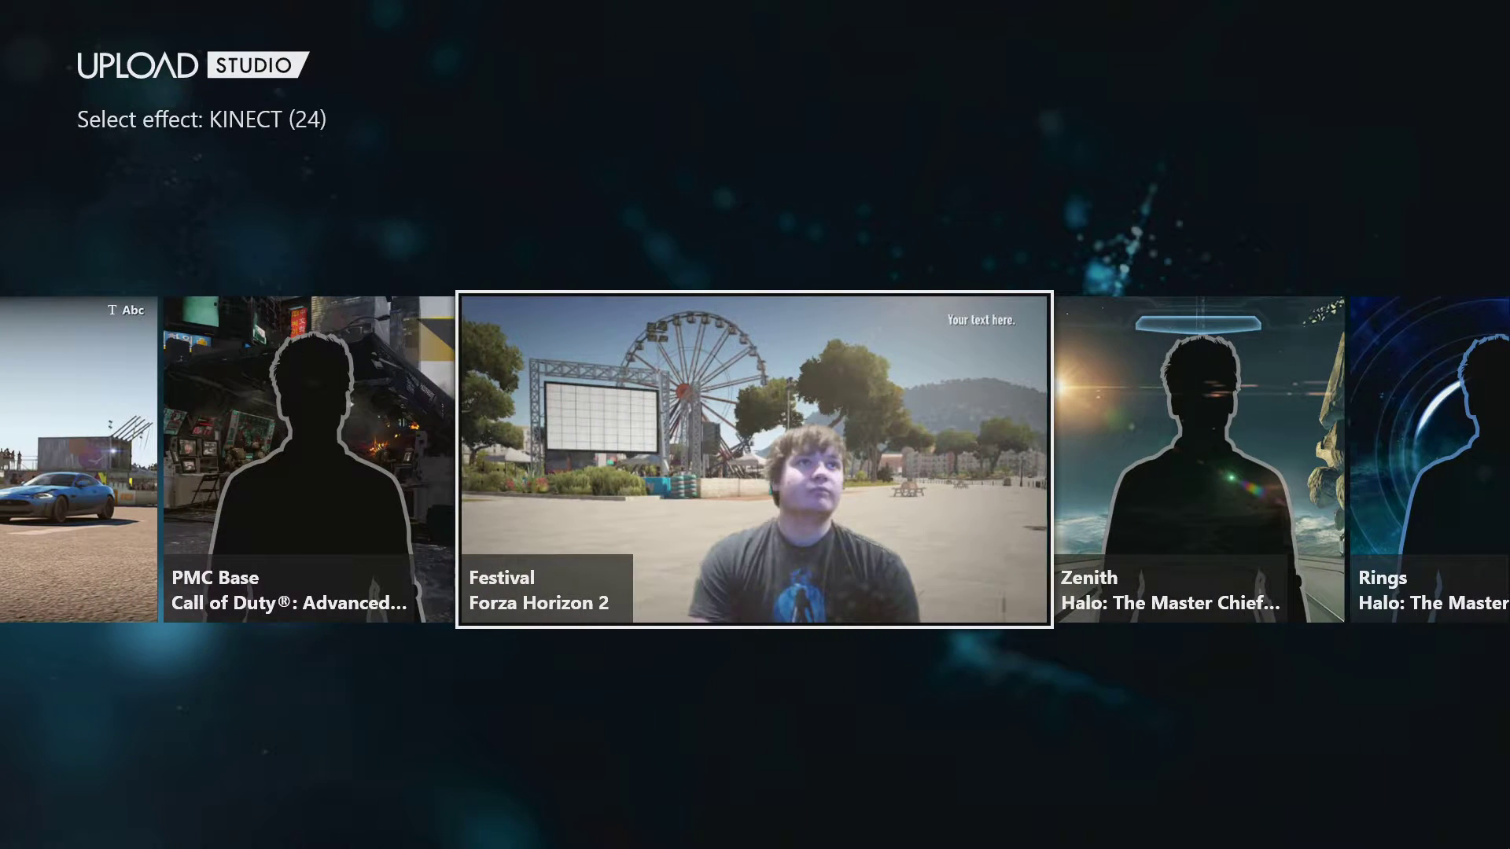
key("Left")
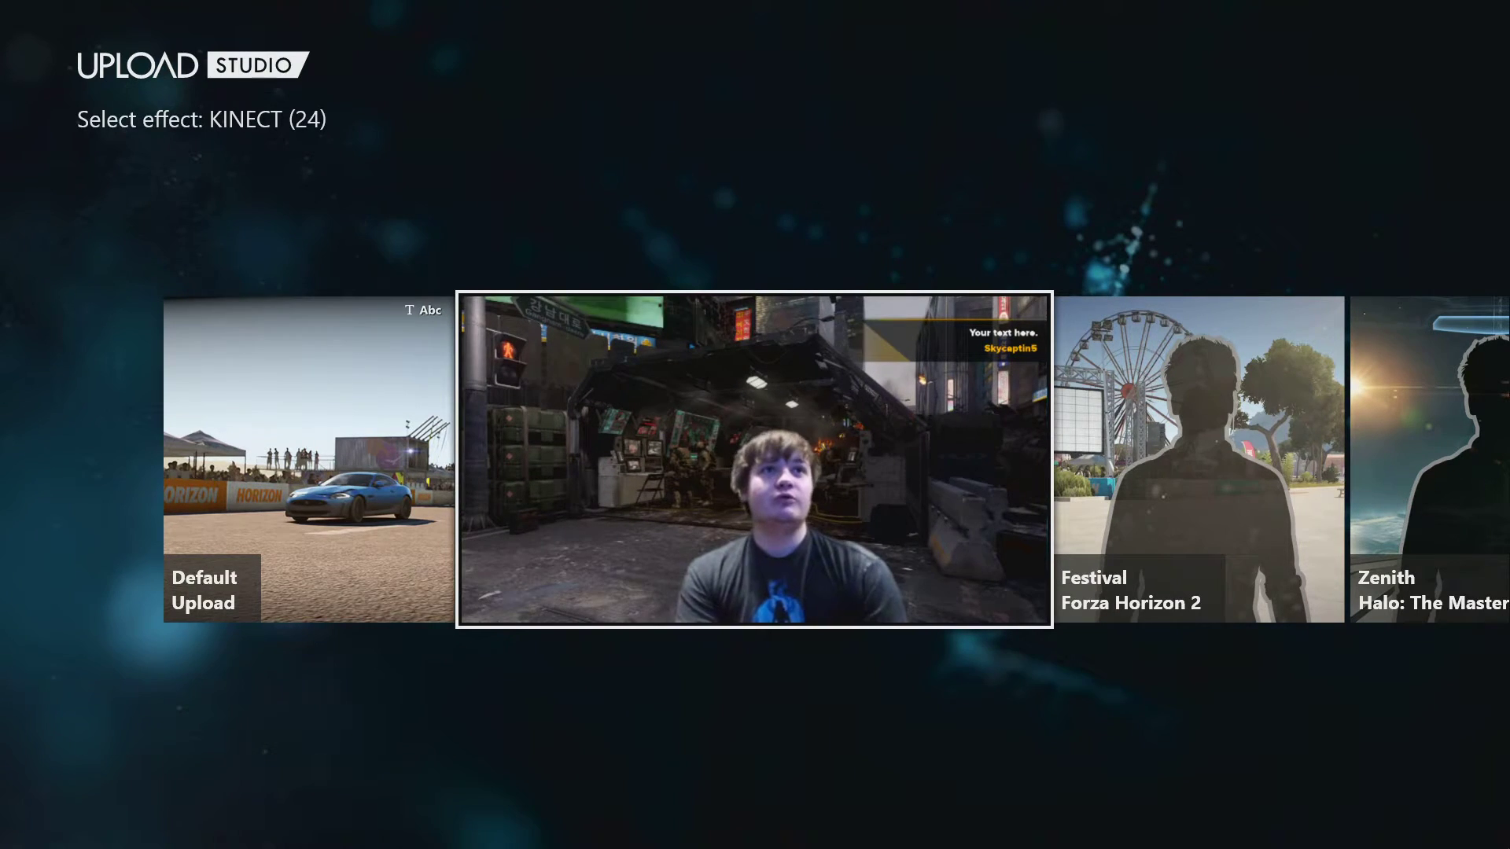
key("Left")
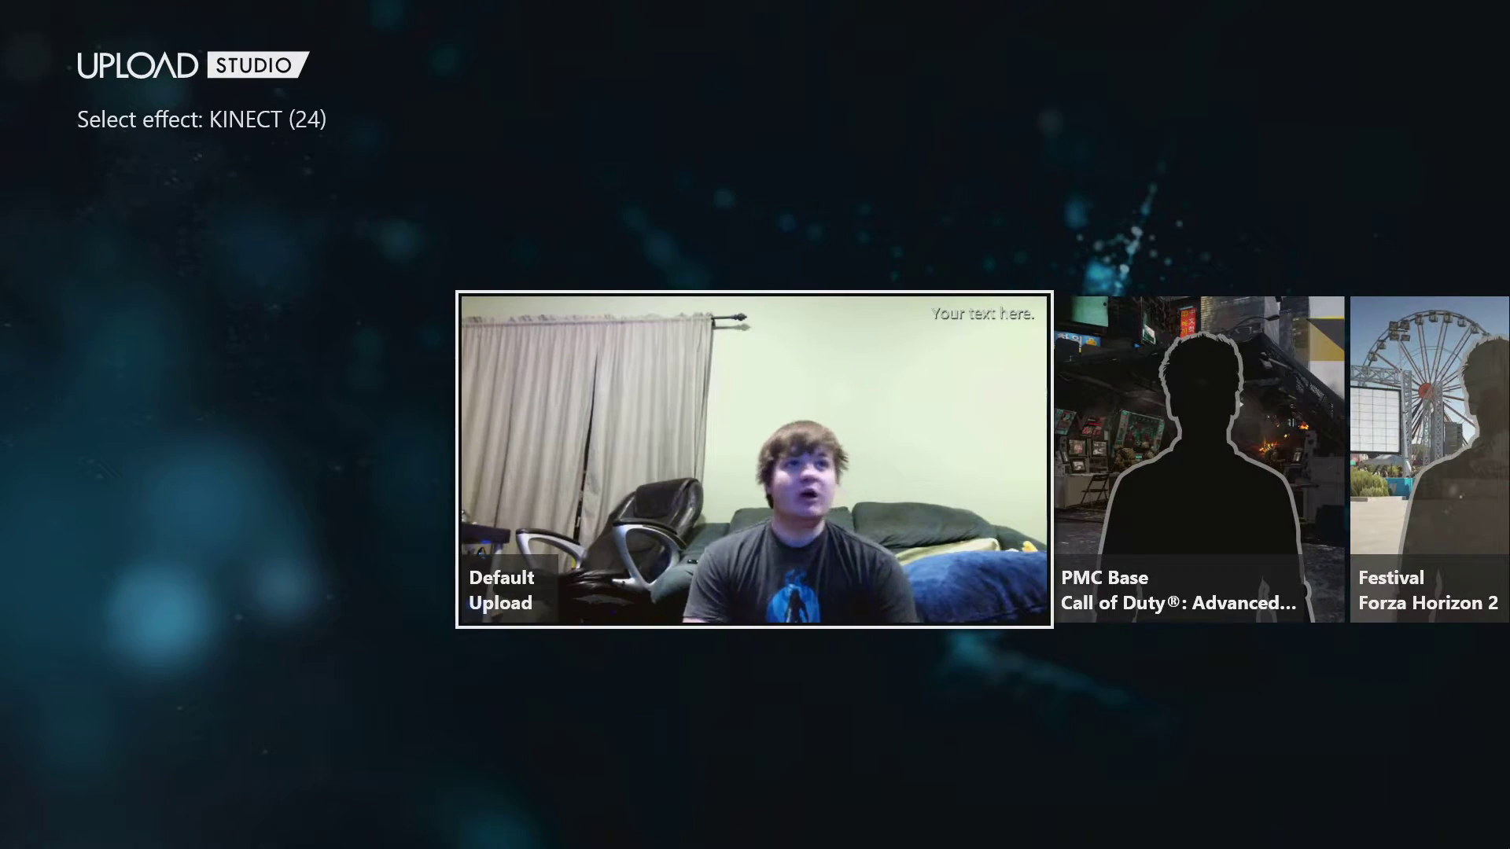
- Confirm the Default Upload effect and look over the segment's editor options
key("Return")
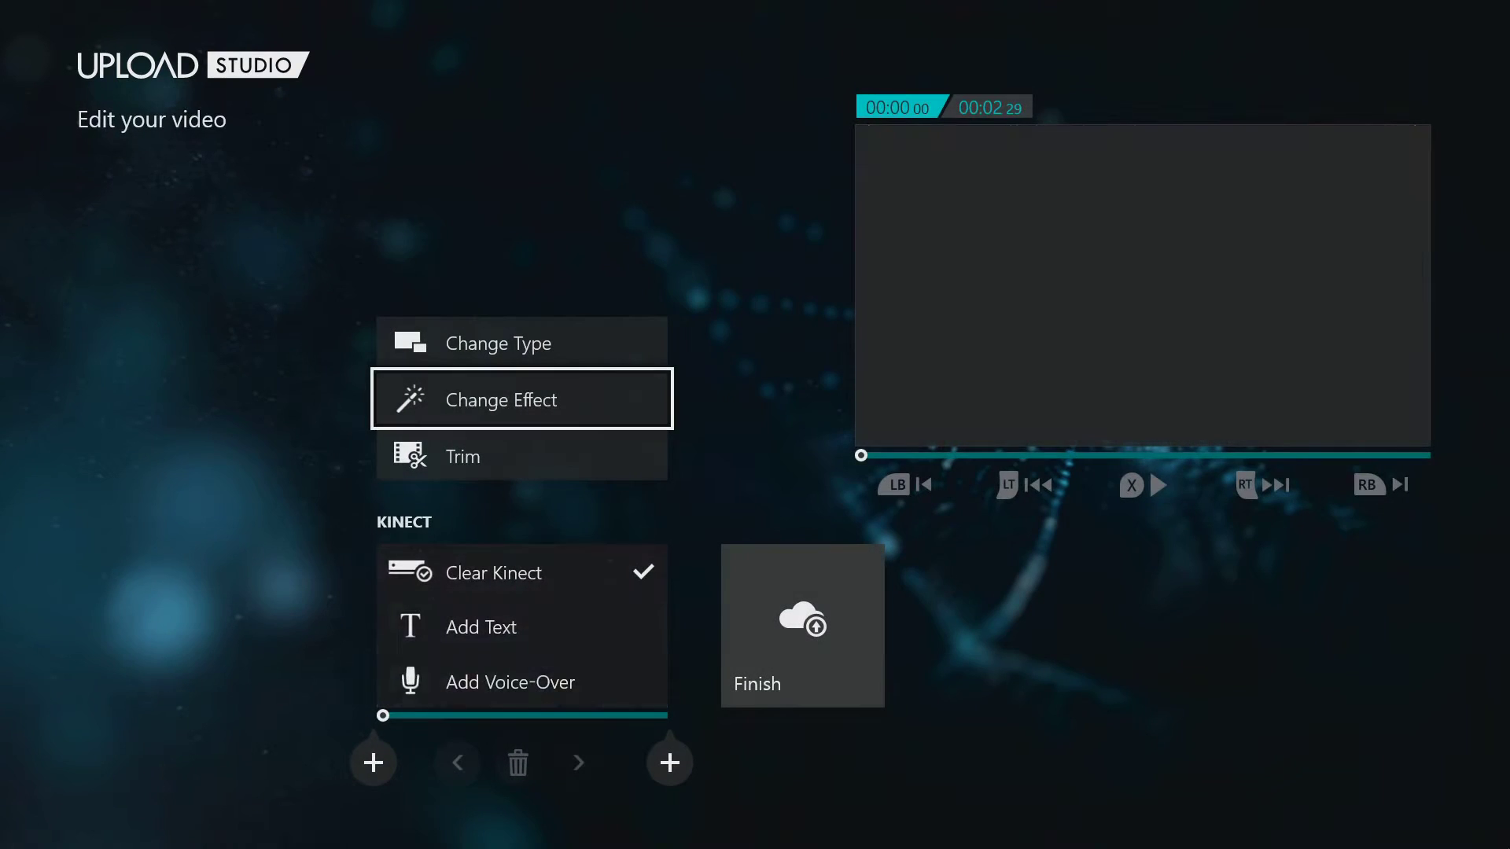
key("Down")
key("Down")
key("Right")
key("Left")
key("Up")
key("Up")
- Change the segment type to INTRO and confirm discarding the Kinect clip
key("Return")
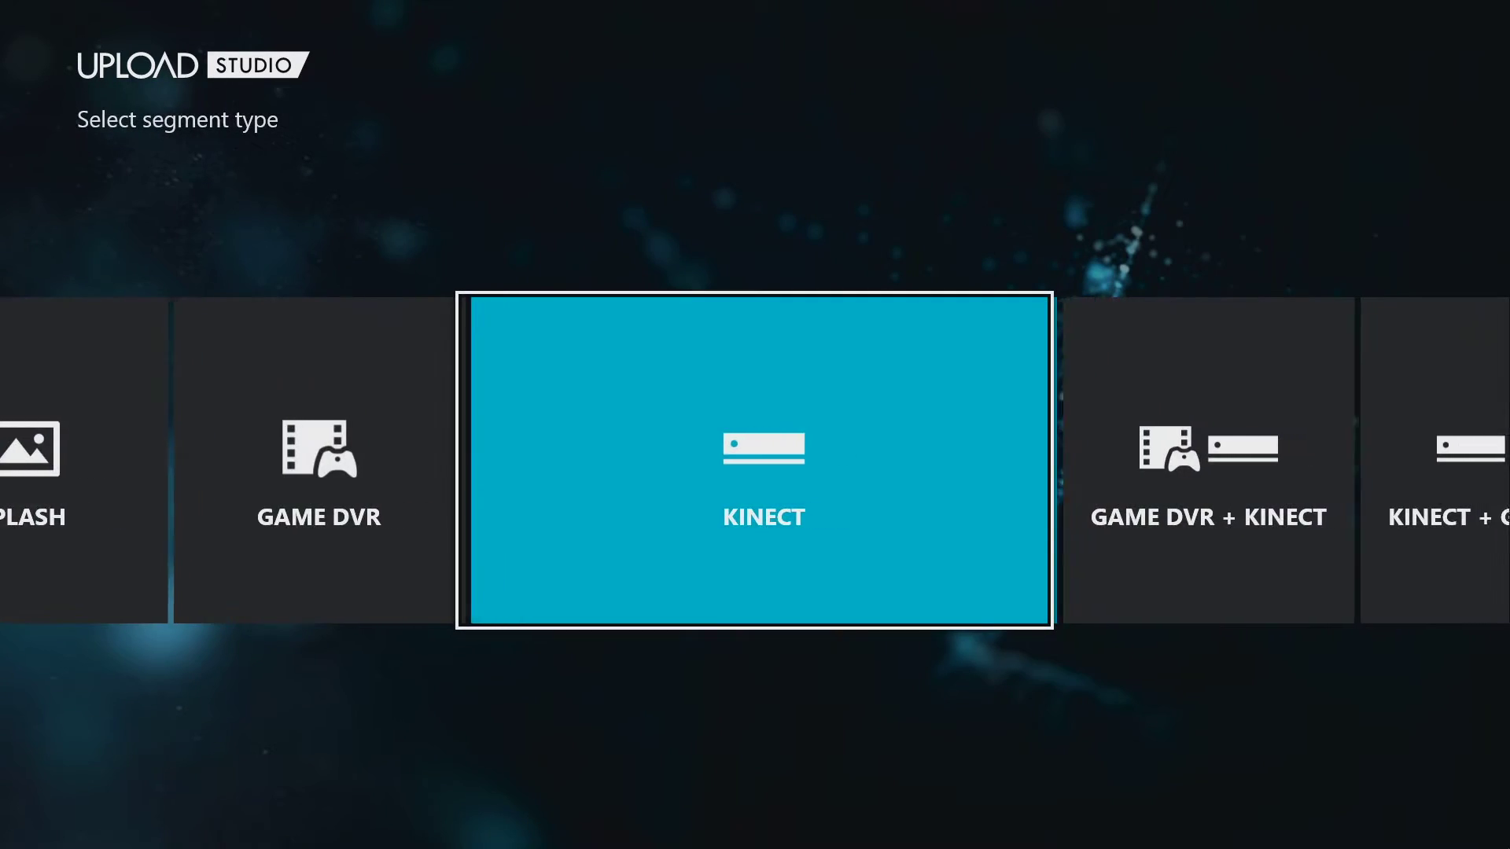
key("Right")
key("Right")
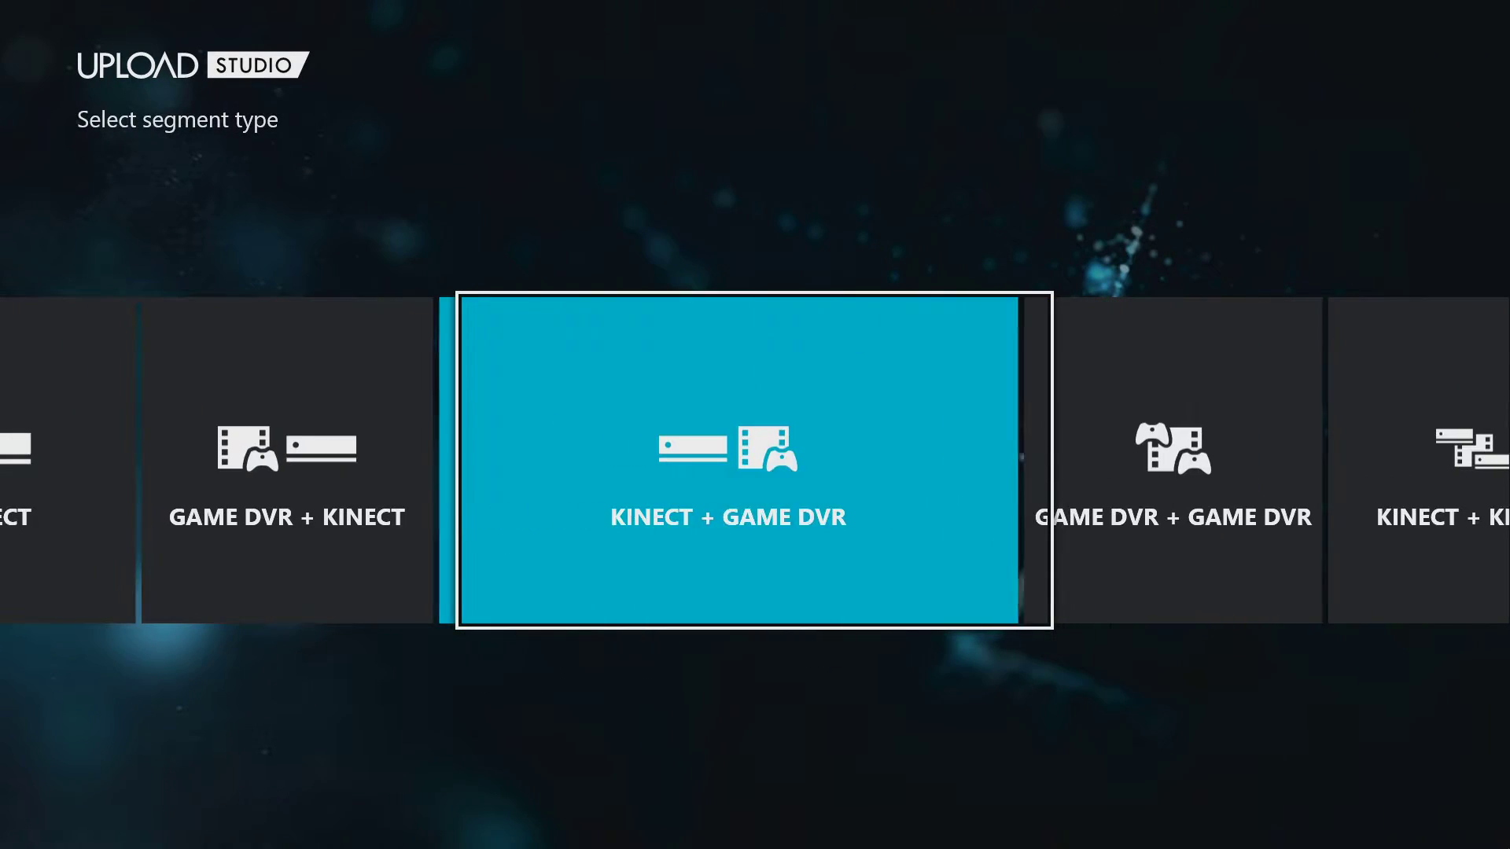
key("Left")
key("Left")
key("Left")
key("Left")
key("Left")
key("Left")
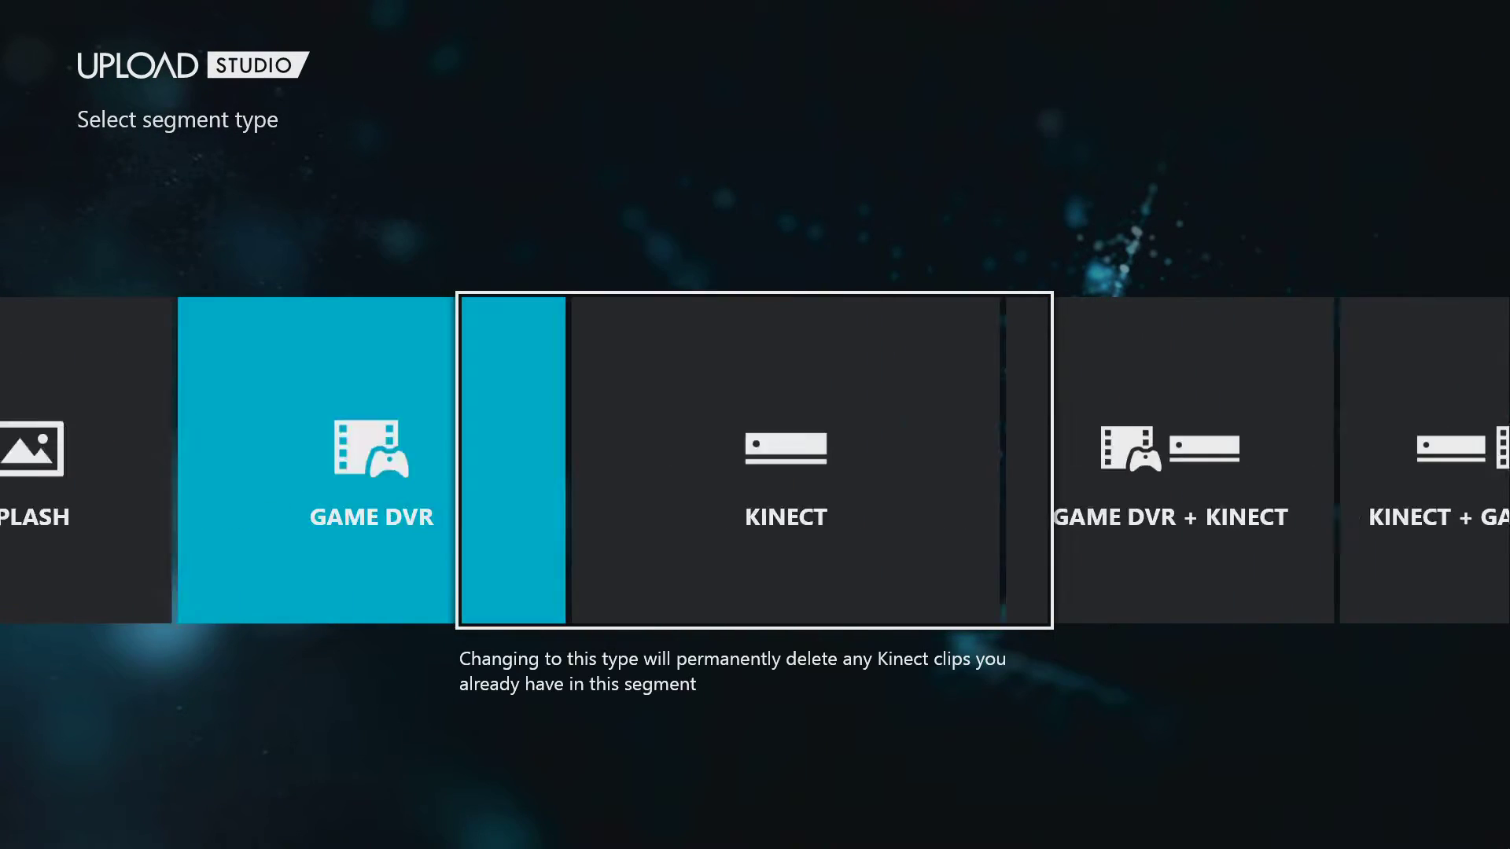
key("Left")
key("Return")
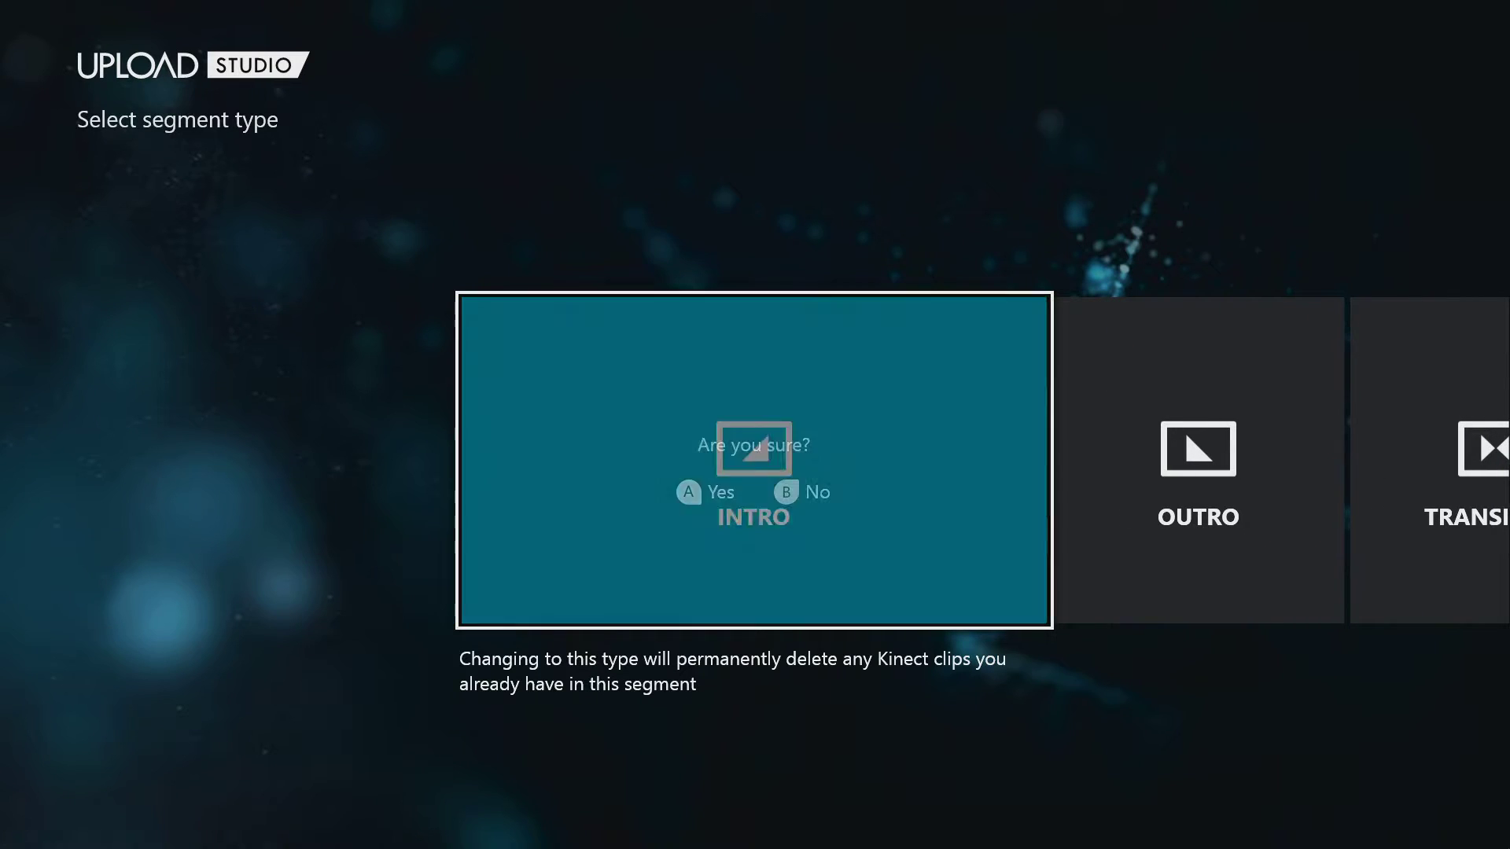
key("Return")
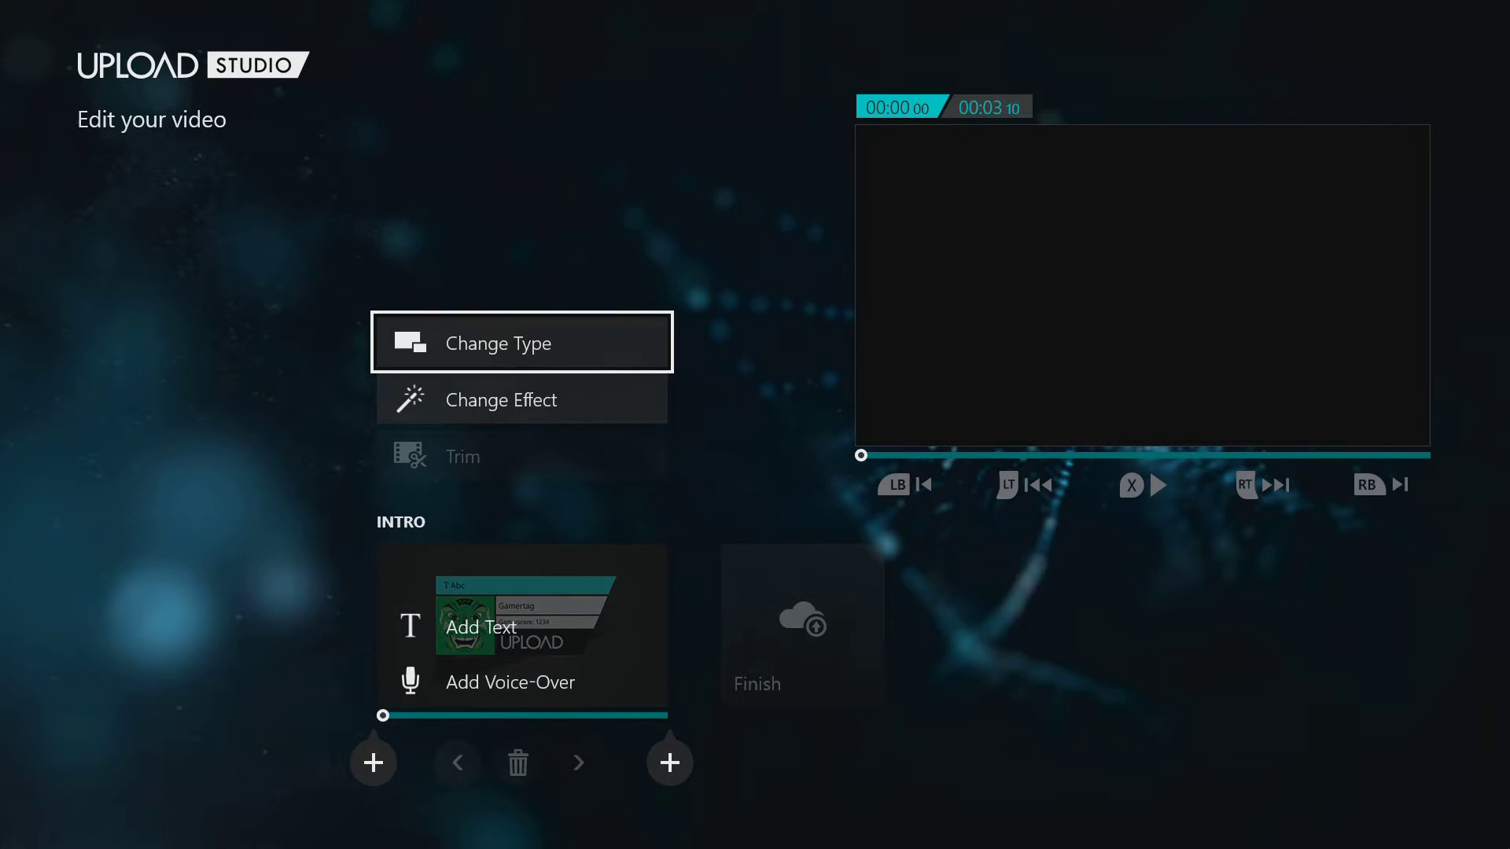
- Browse the intro effects TNT Intro, Official, Minimal and Between the Lines, then return
key("Return")
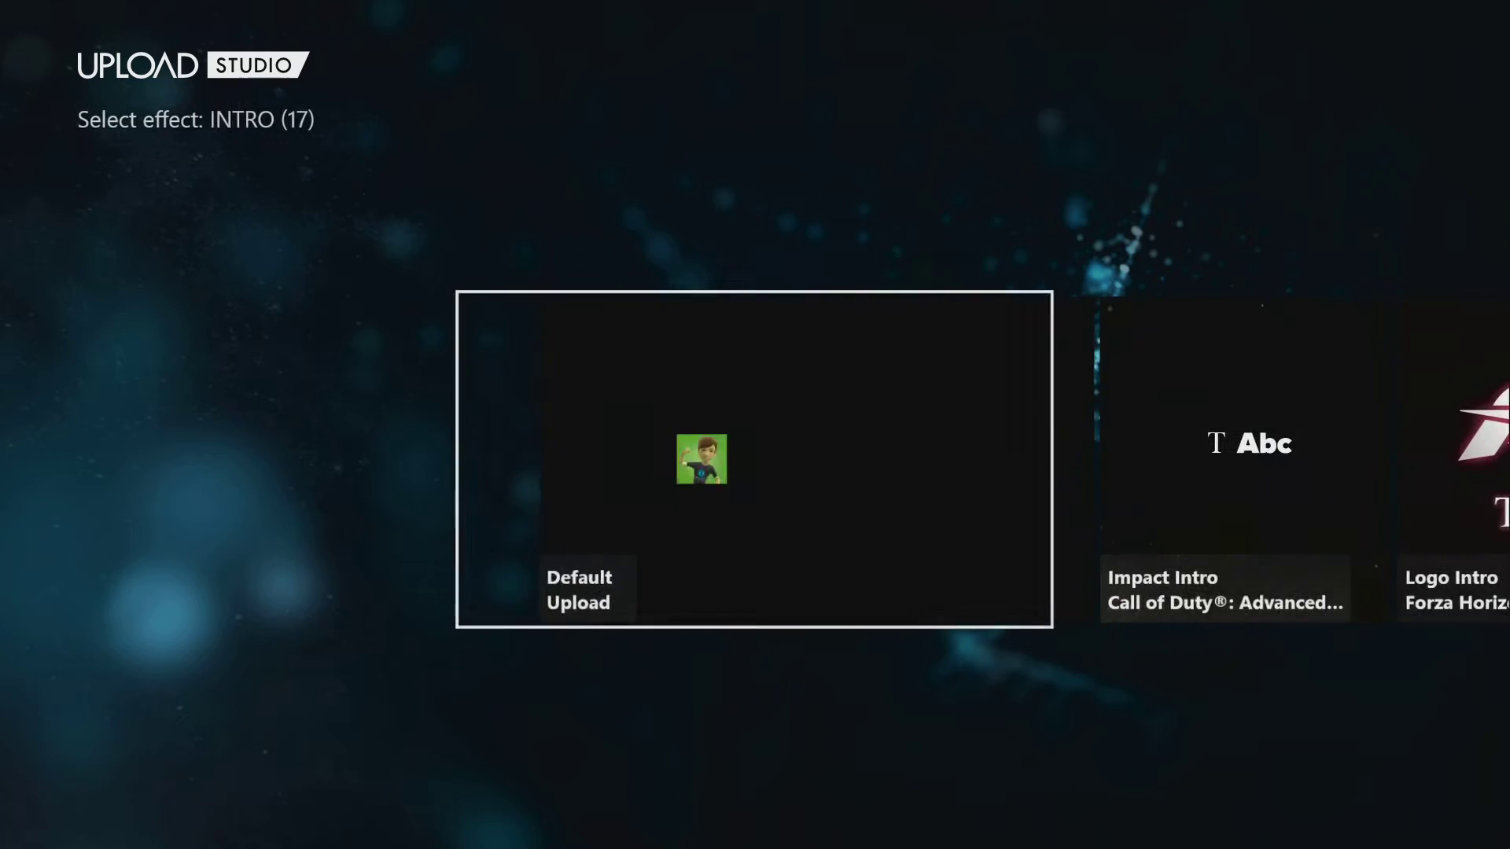
key("Right")
key("Right")
key("Right")
key("Right")
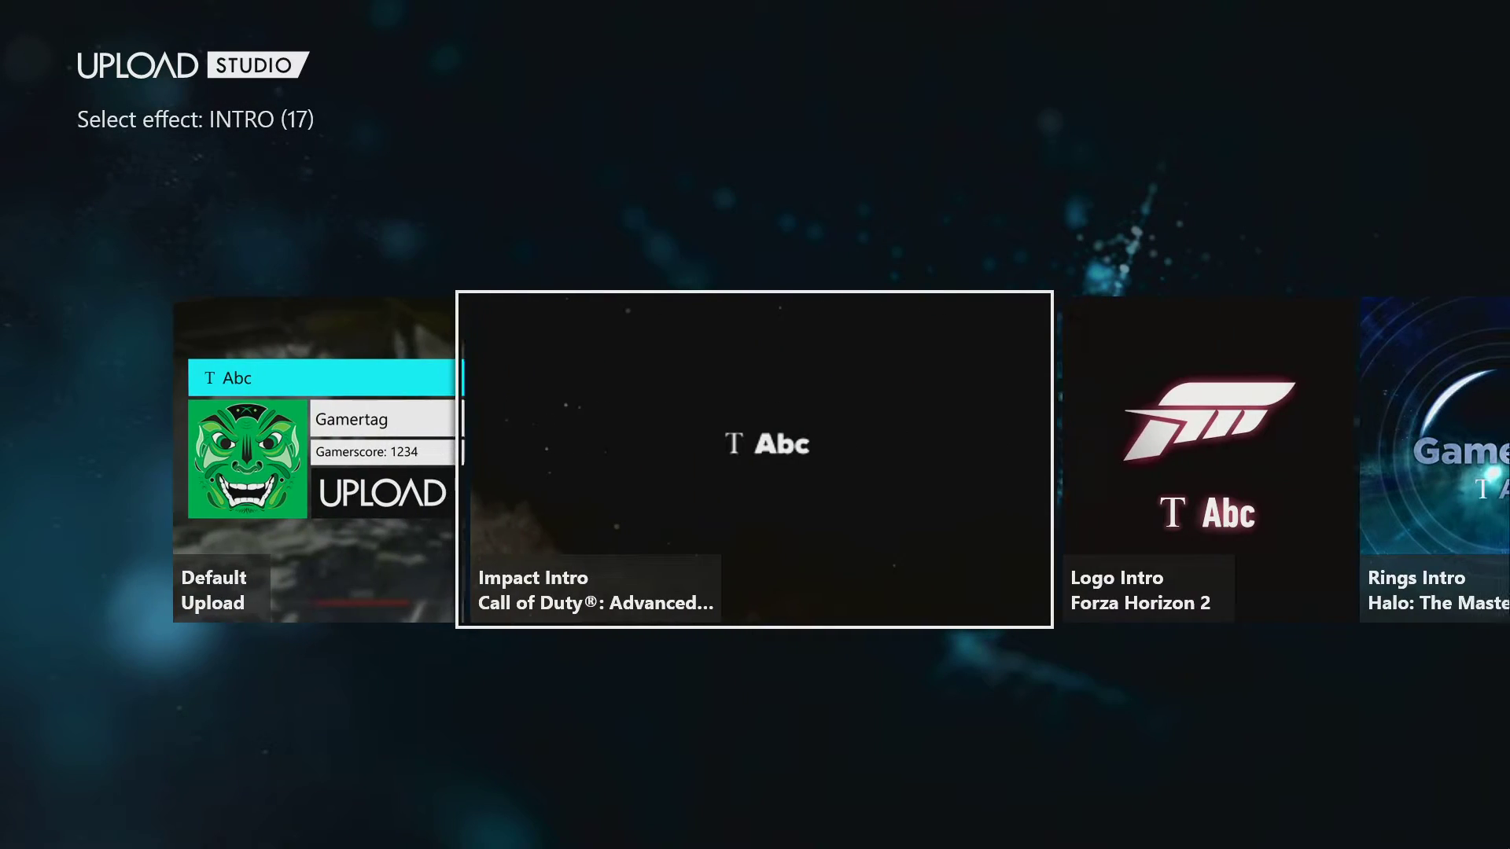
key("Left")
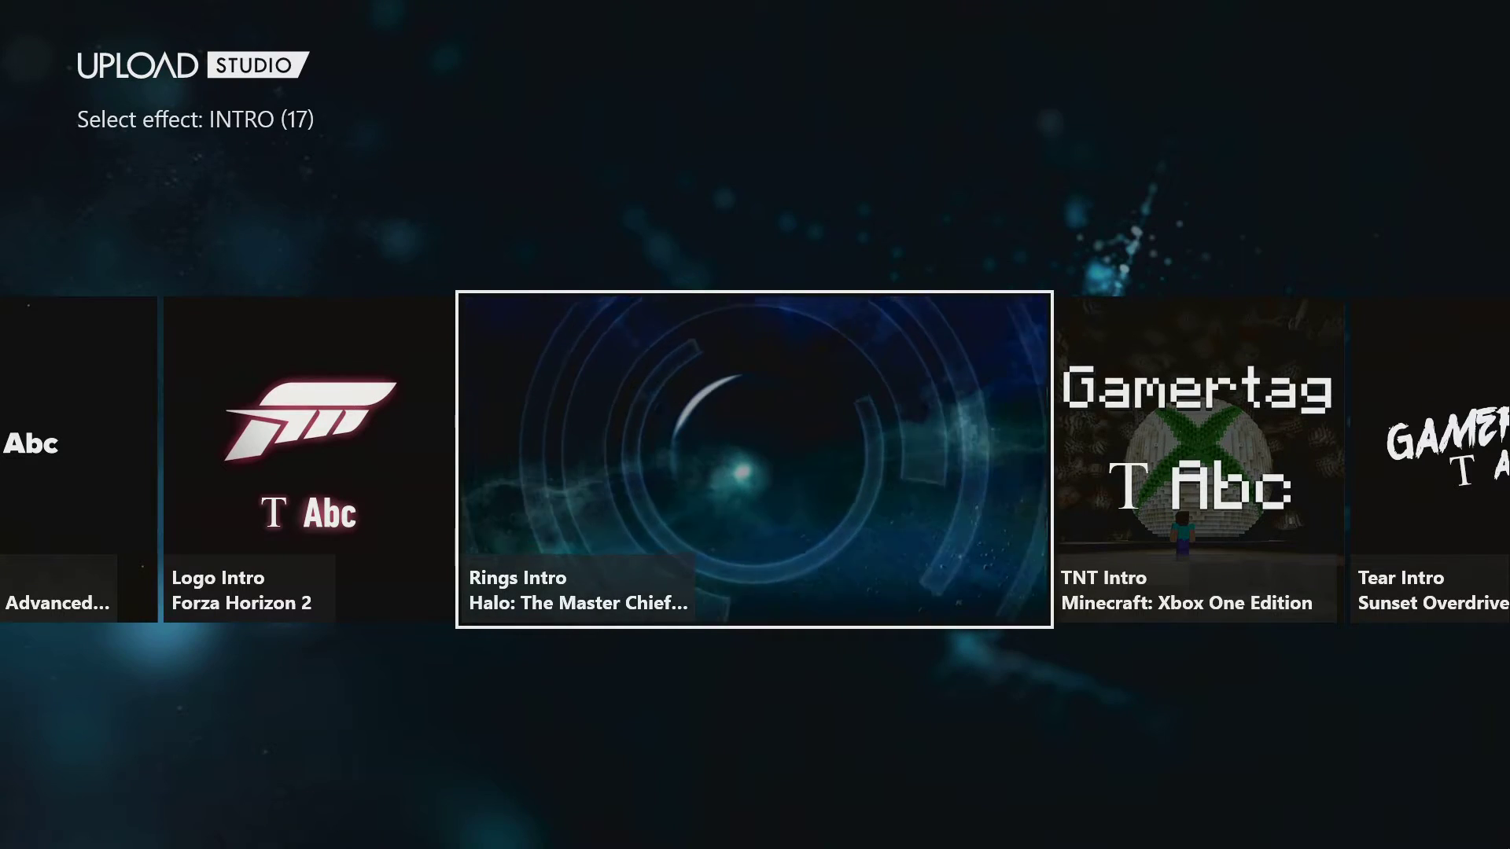
key("Right")
key("Right")
key("Left")
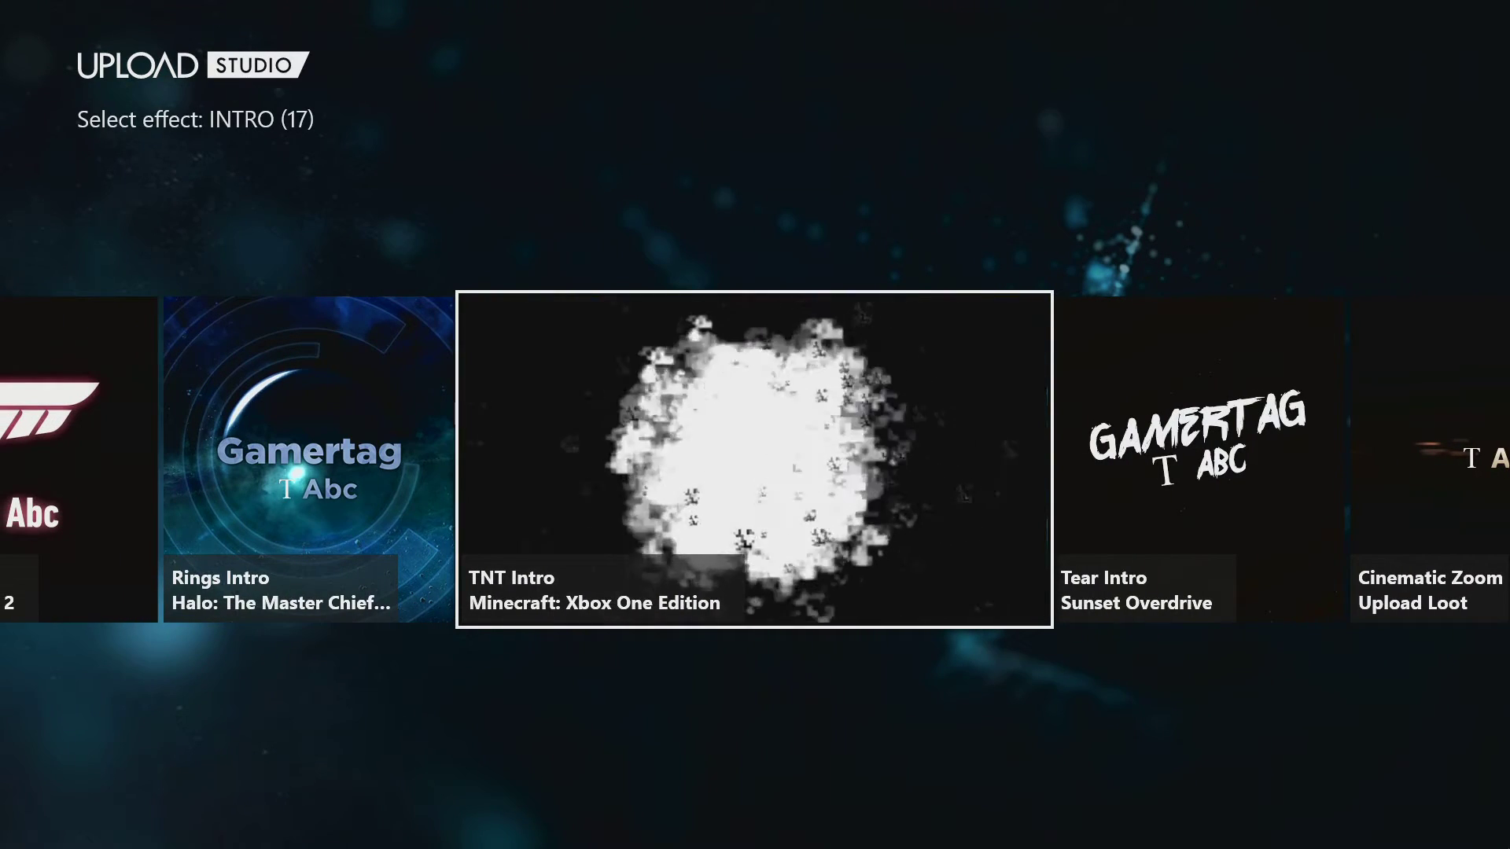
key("Right")
key("Right")
key("Right")
key("Right")
key("Right")
key("Right")
key("Right")
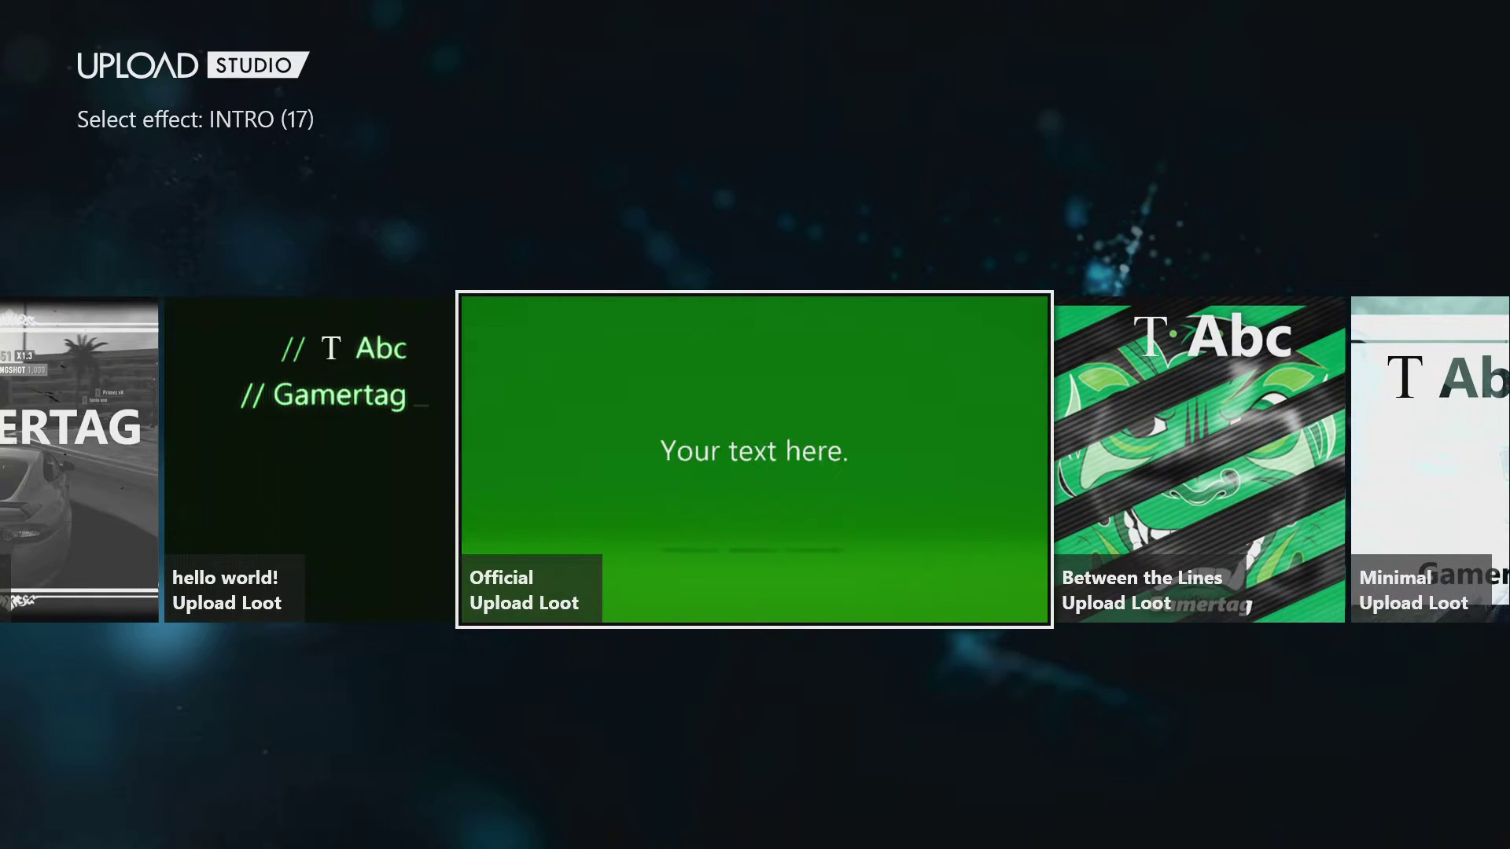
key("Right")
key("Right")
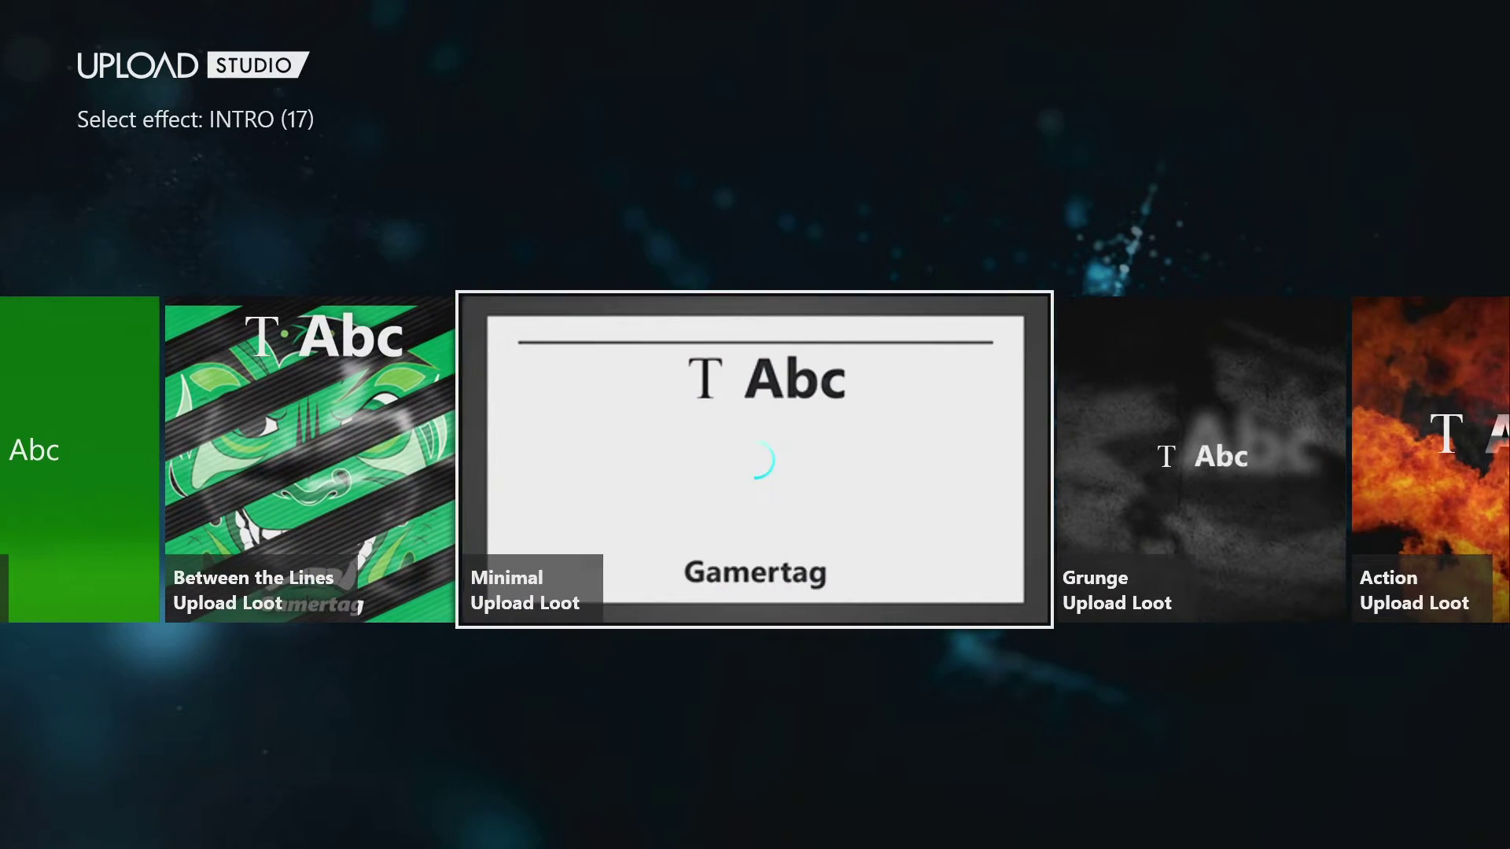
key("Left")
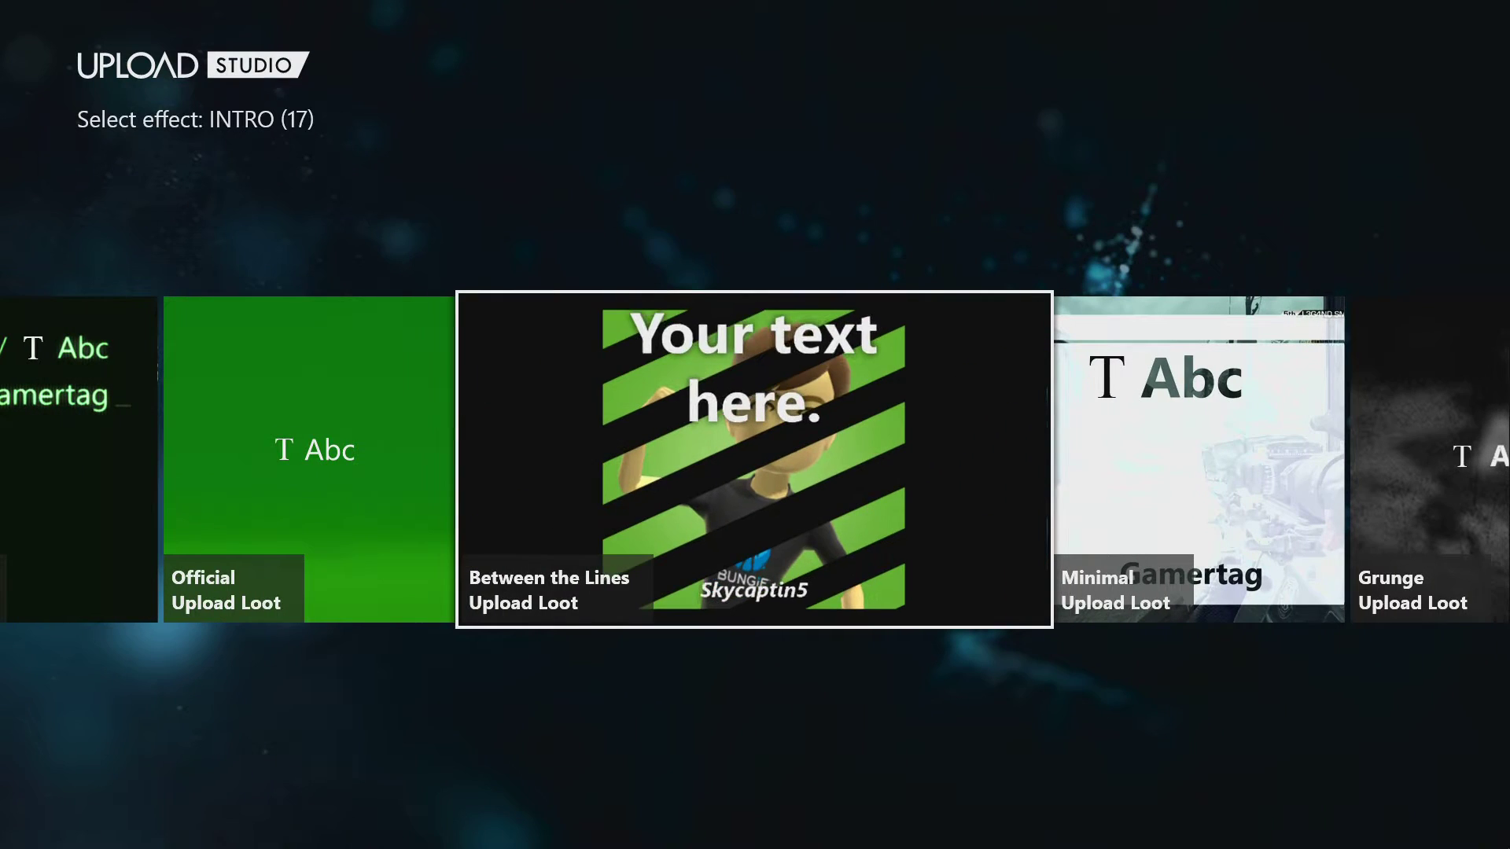
key("Return")
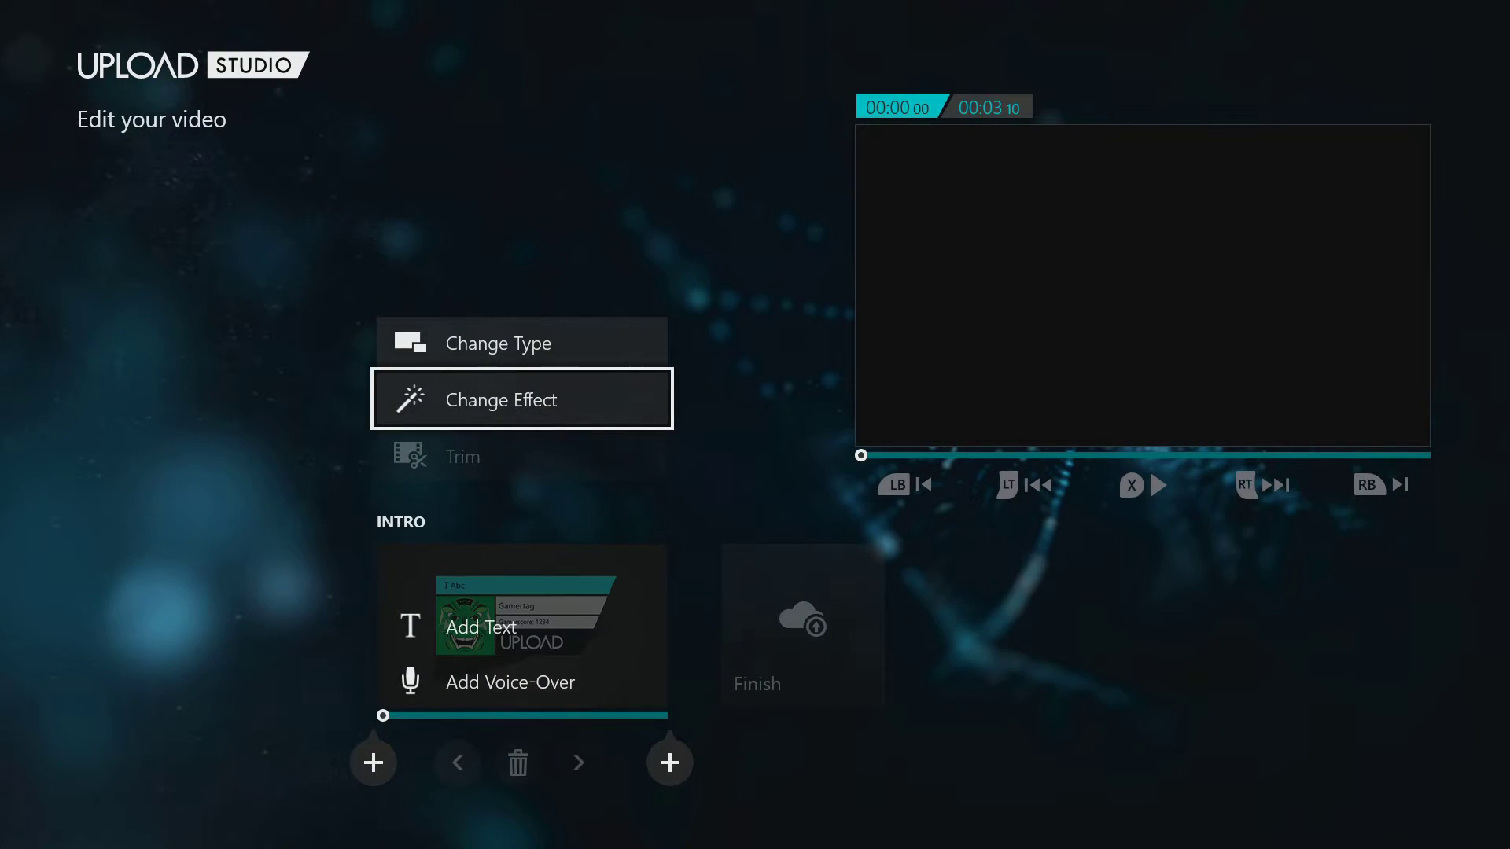
- Discard the intro project and start a new project with a SPLASH segment
key("Escape")
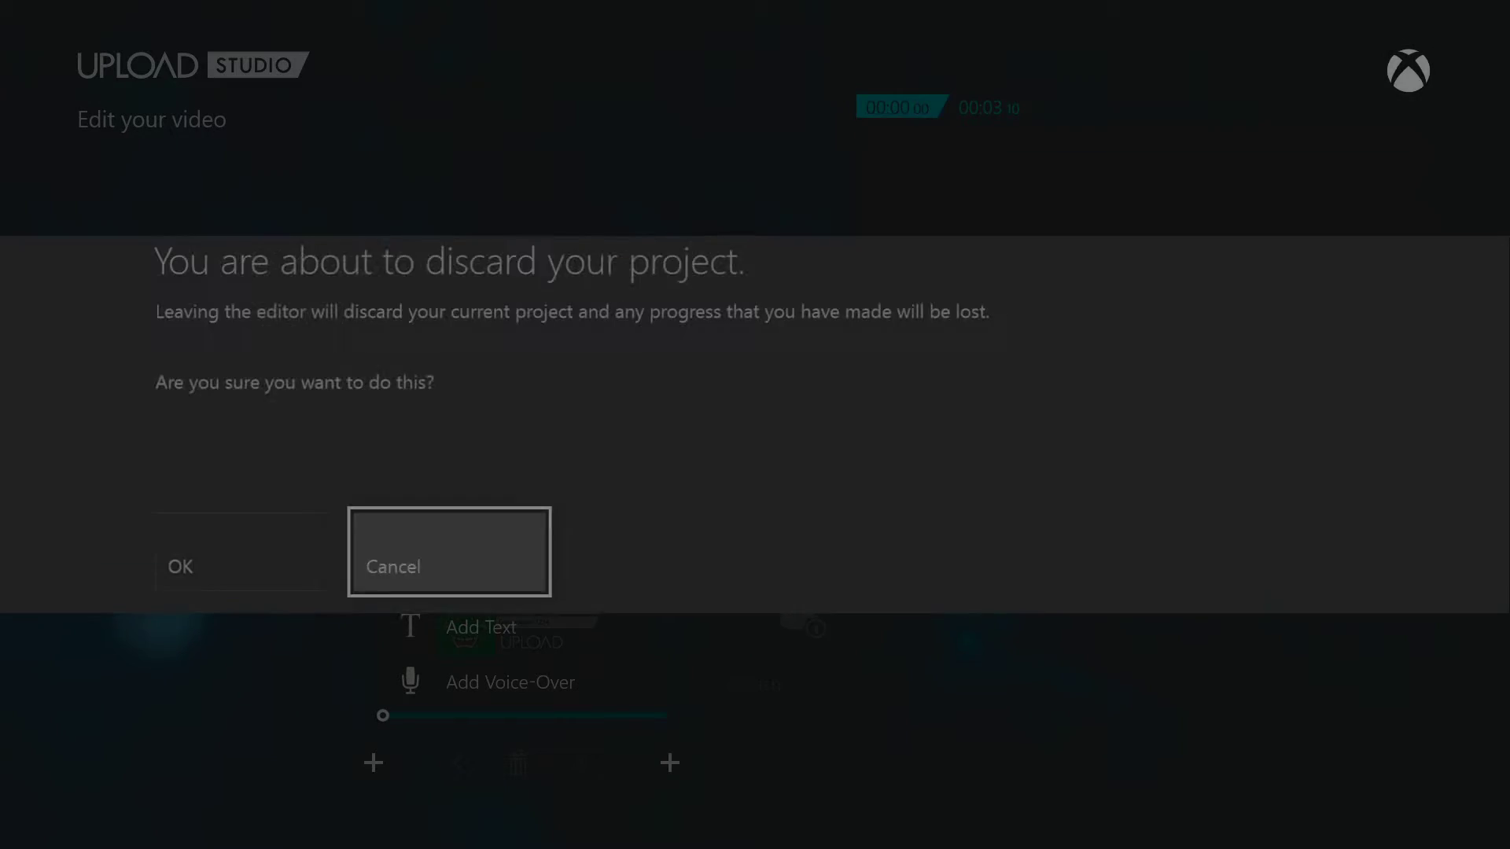
key("Left")
key("Return")
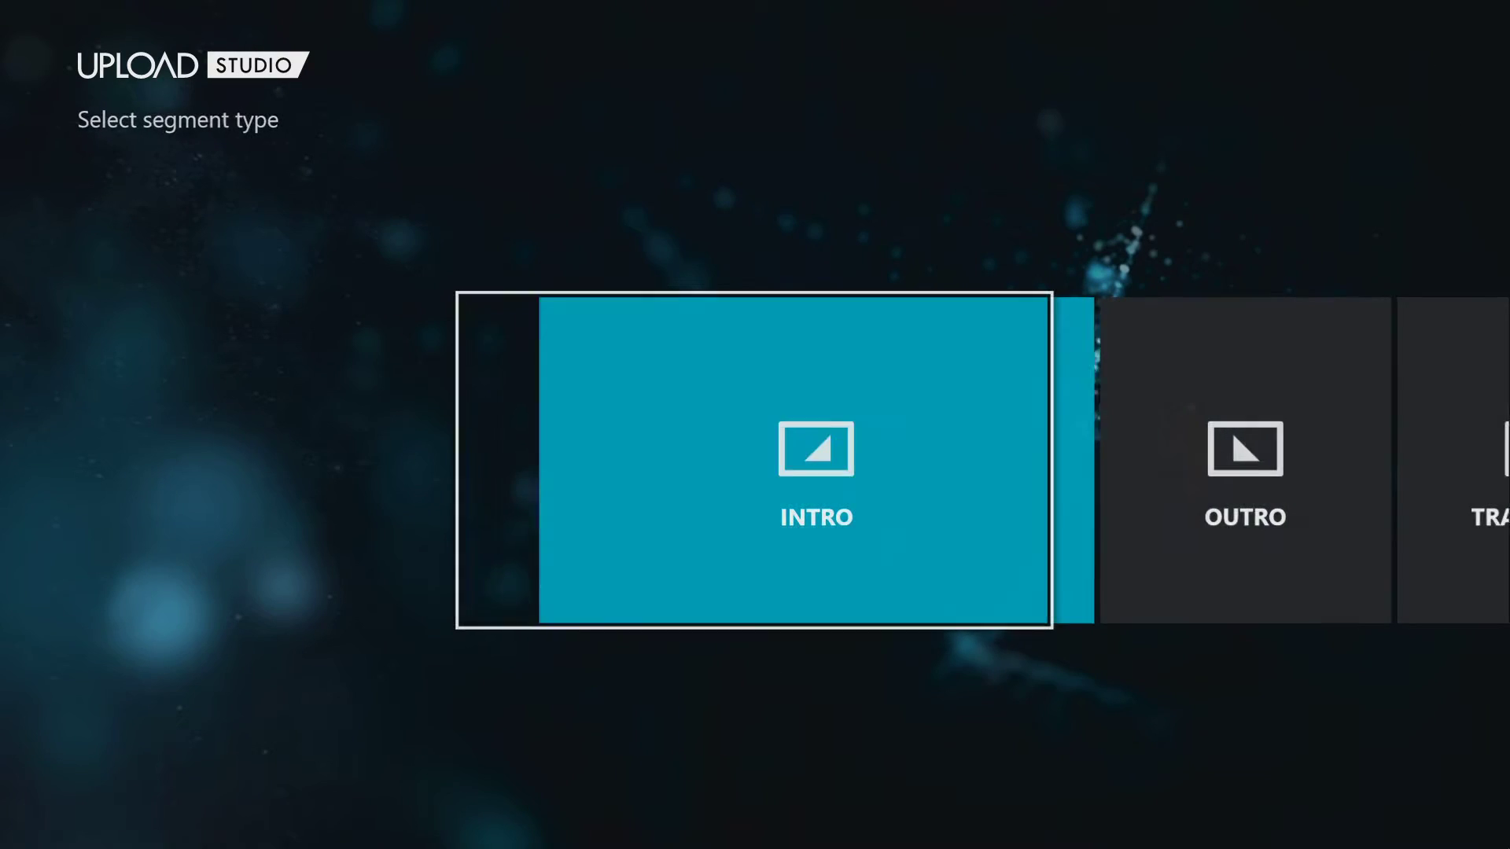
key("Right")
key("Right")
key("Right")
key("Return")
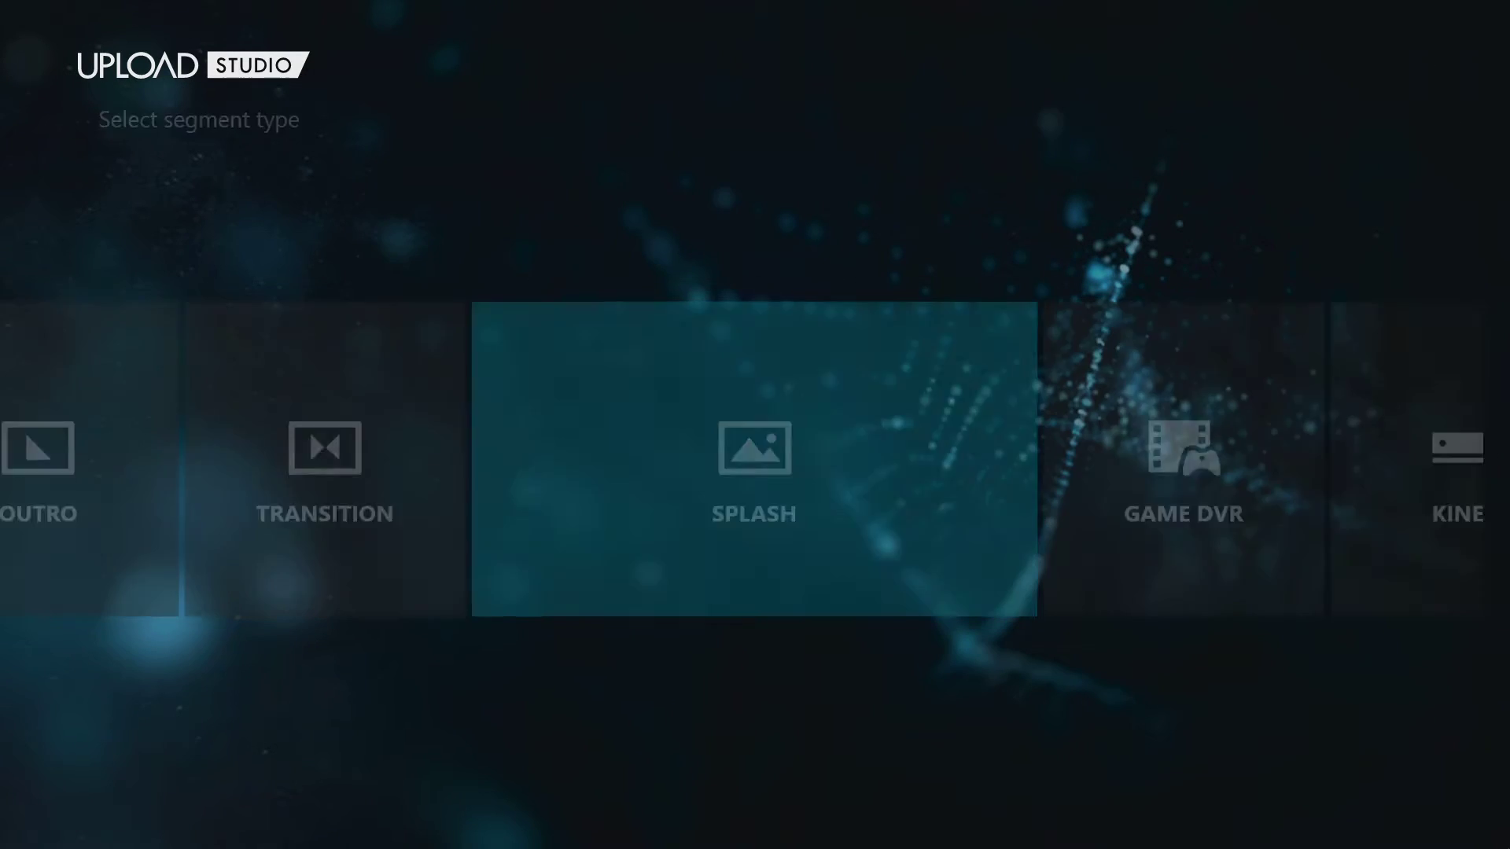
key("Return")
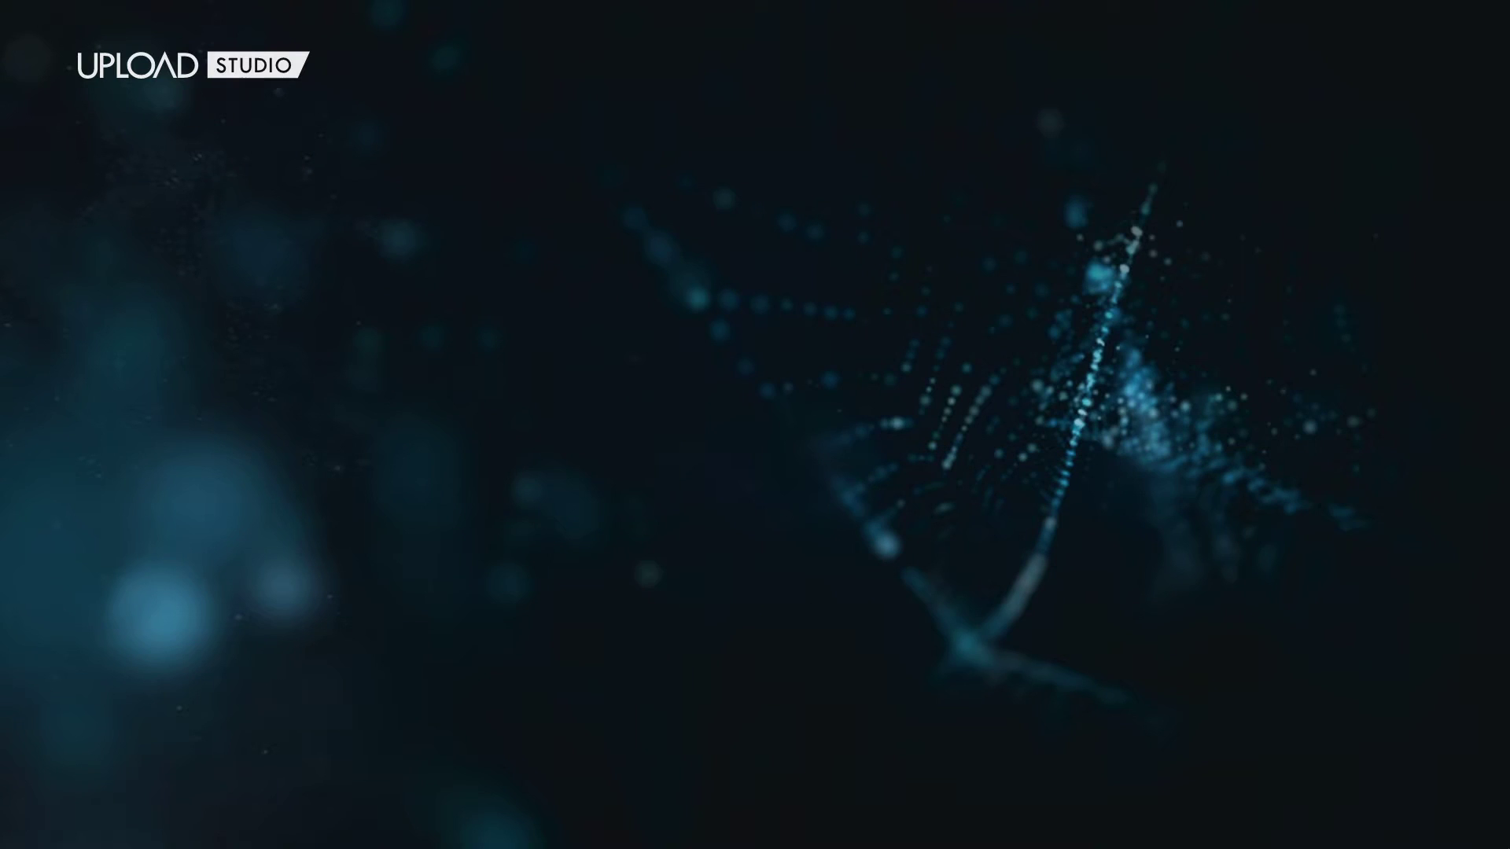
- Browse splash effects from Impact through Tunnel, Forza, Halo and Minecraft, then apply Official
key("Right")
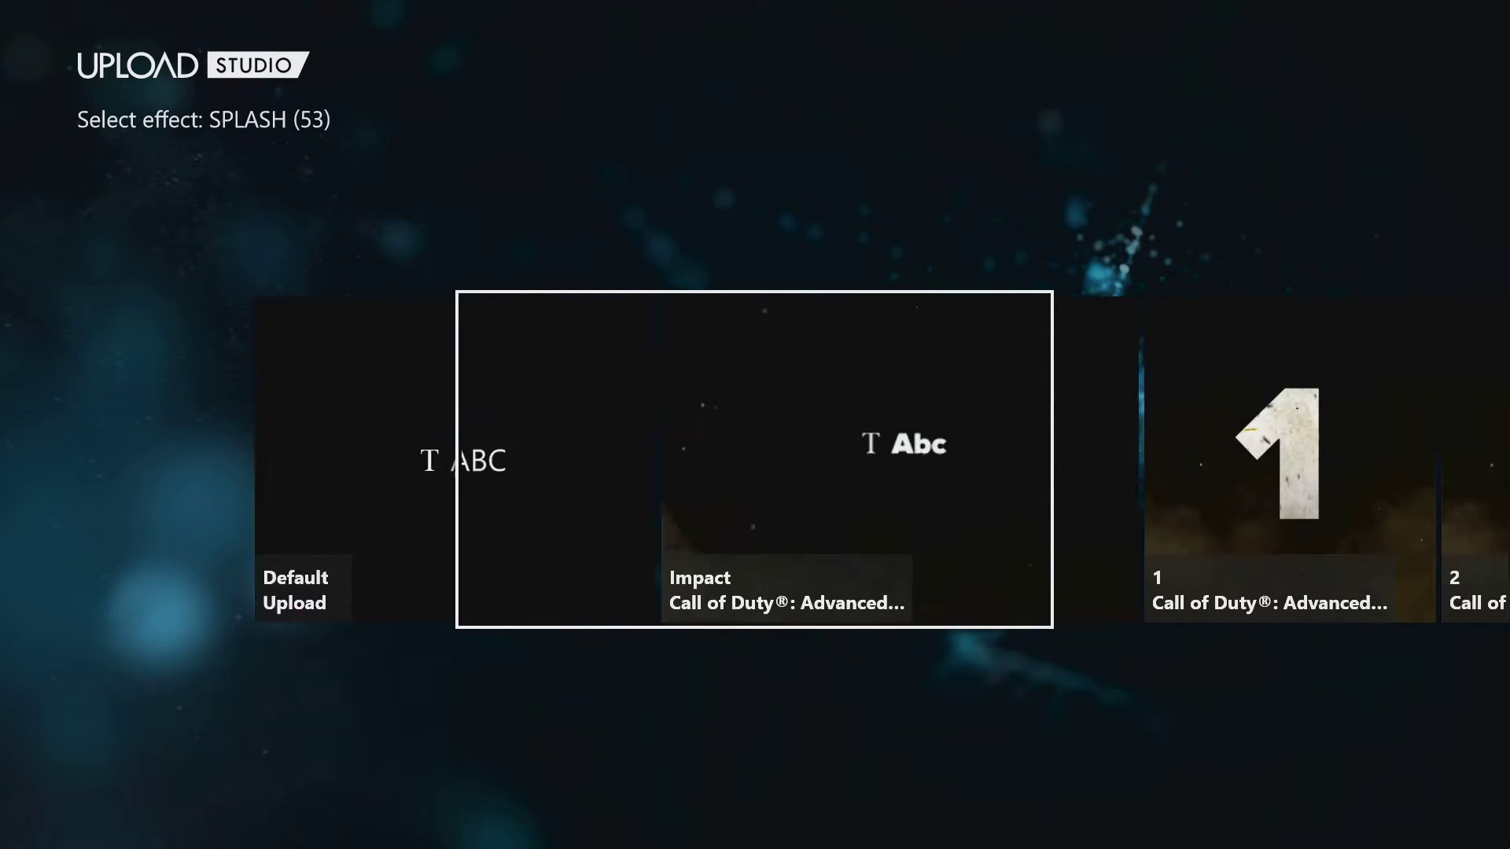
key("Right")
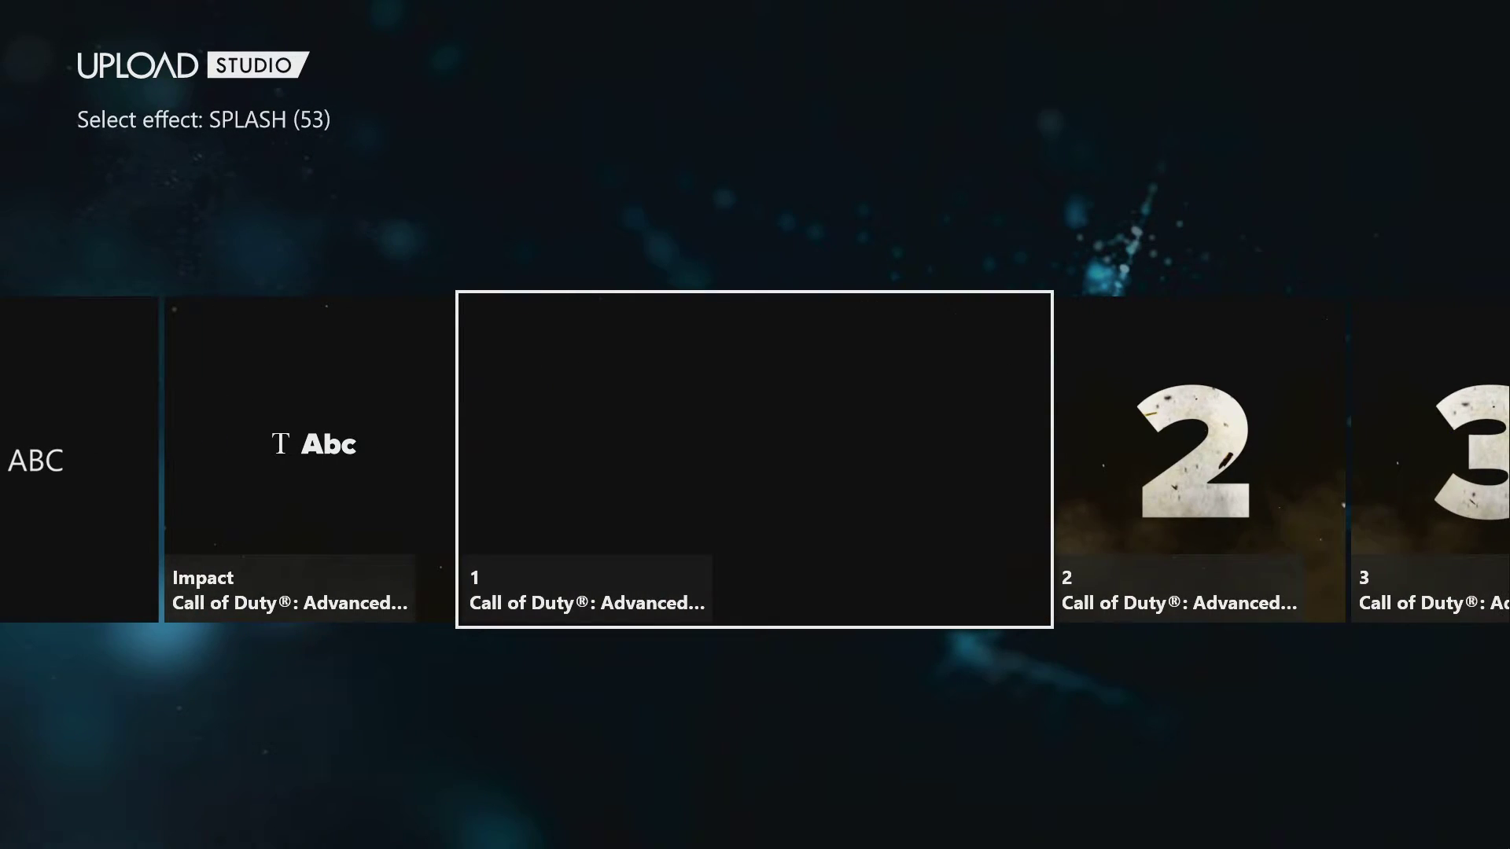
key("Right")
key("Right")
key("Right")
key("Right")
key("Right")
key("Right")
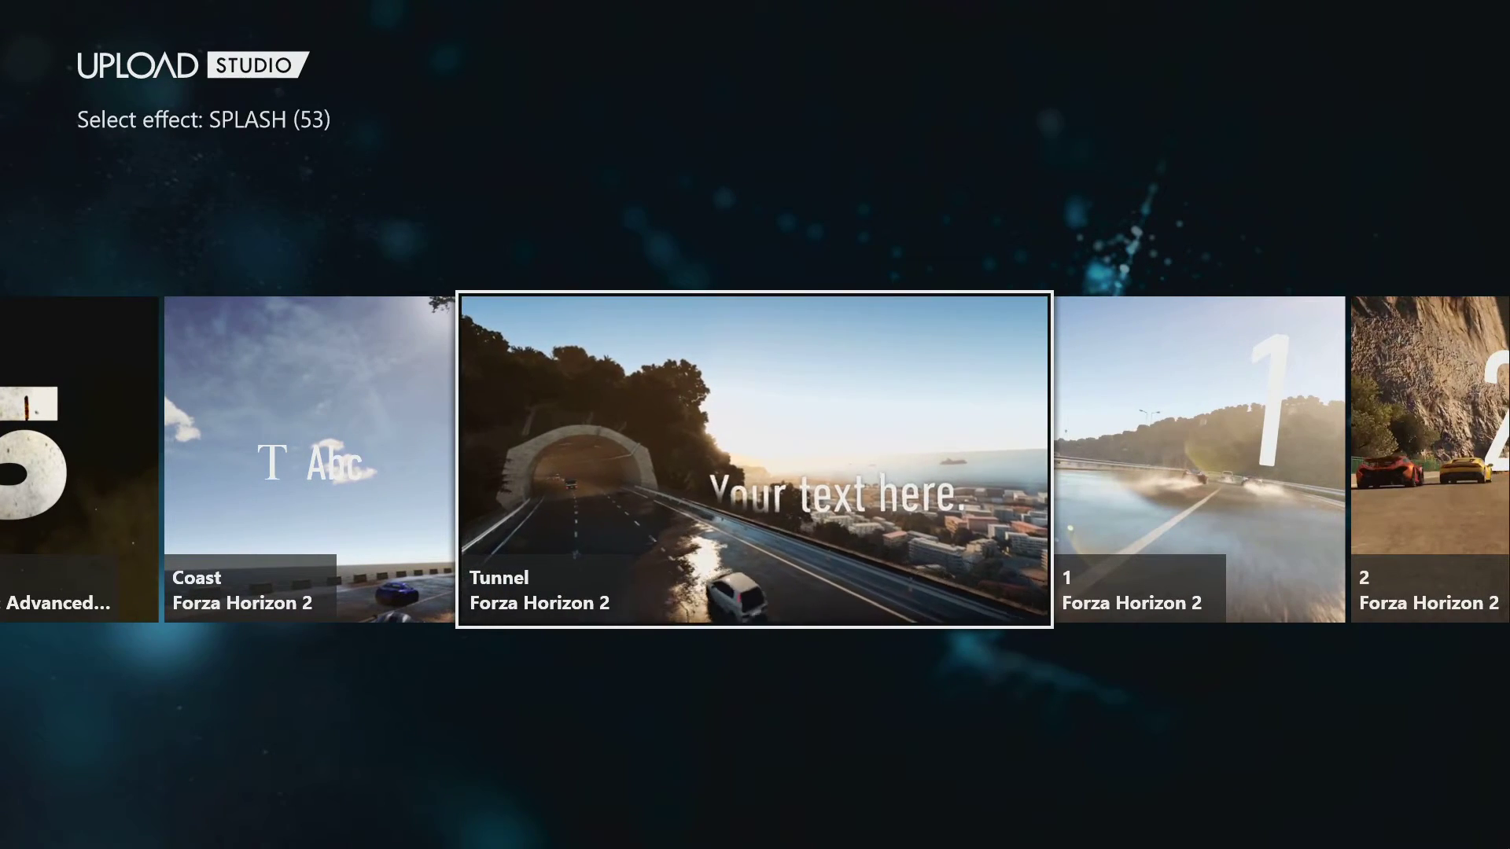
key("Right")
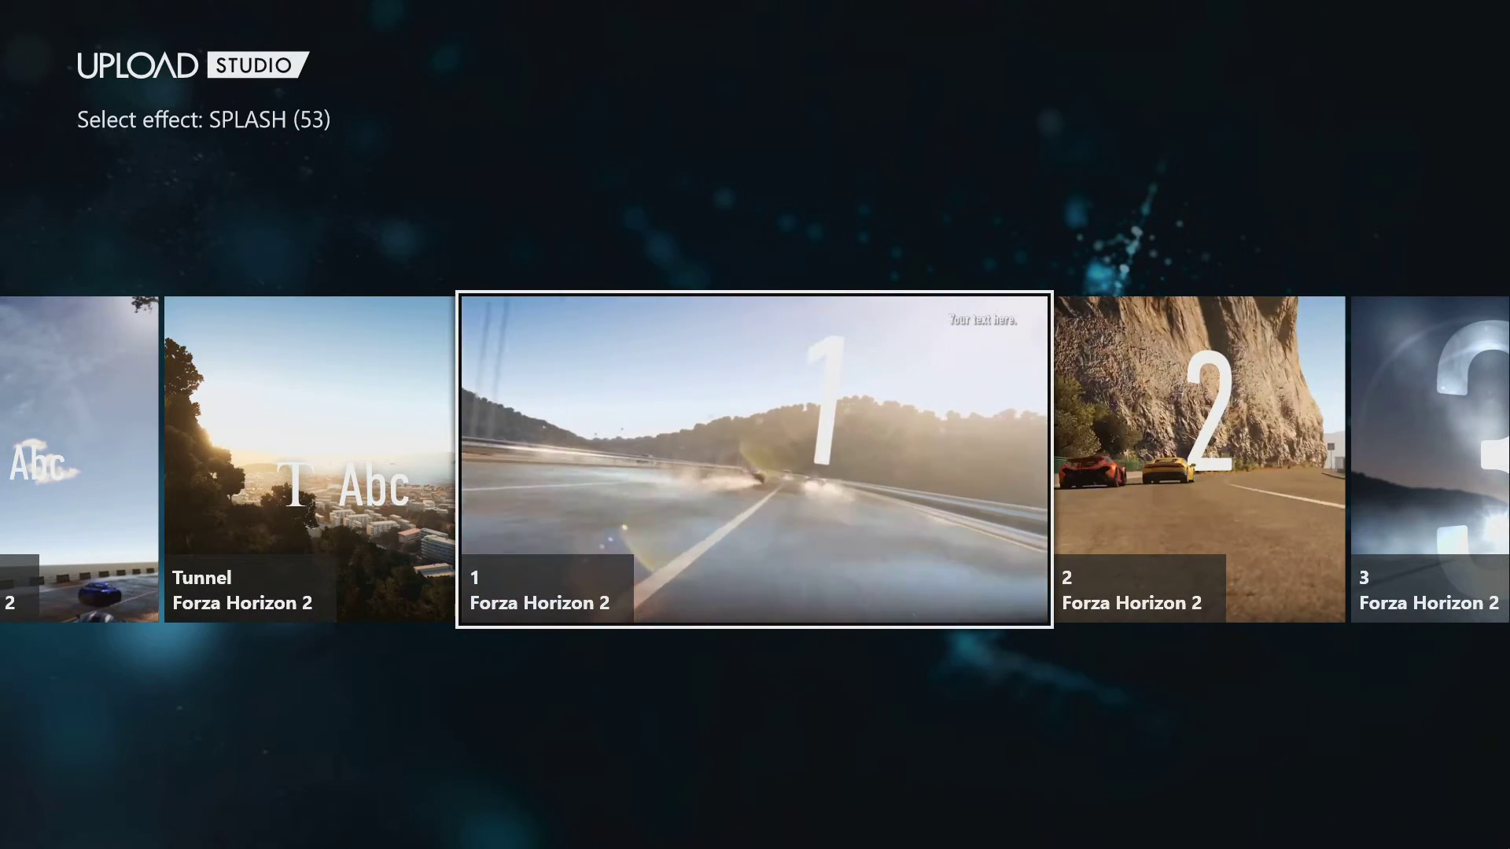
key("Right")
key("Right")
key("Right")
key("Right")
key("Right")
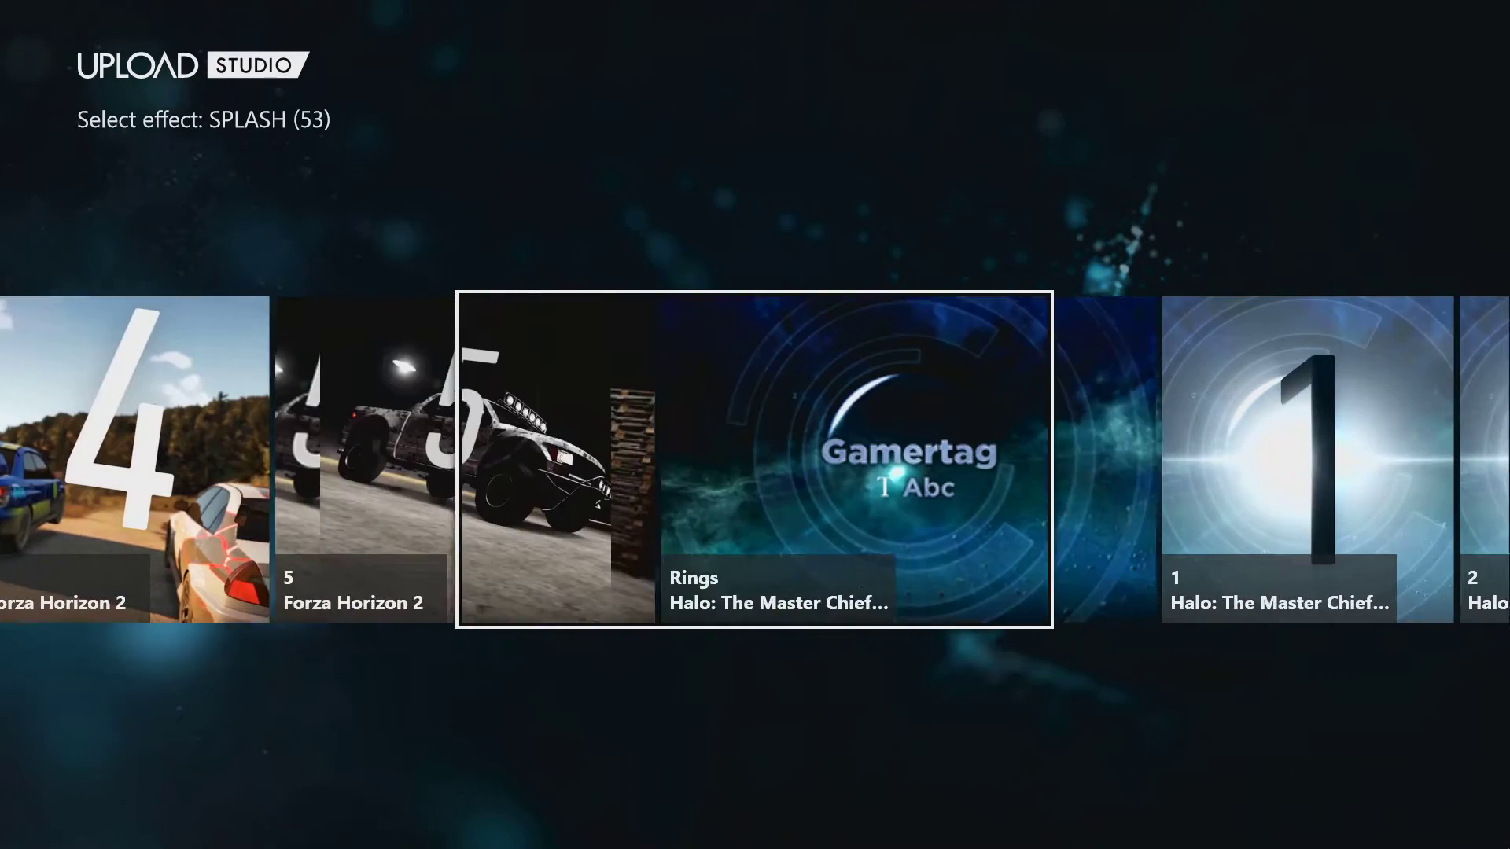
key("Right")
key("Right")
key("Right")
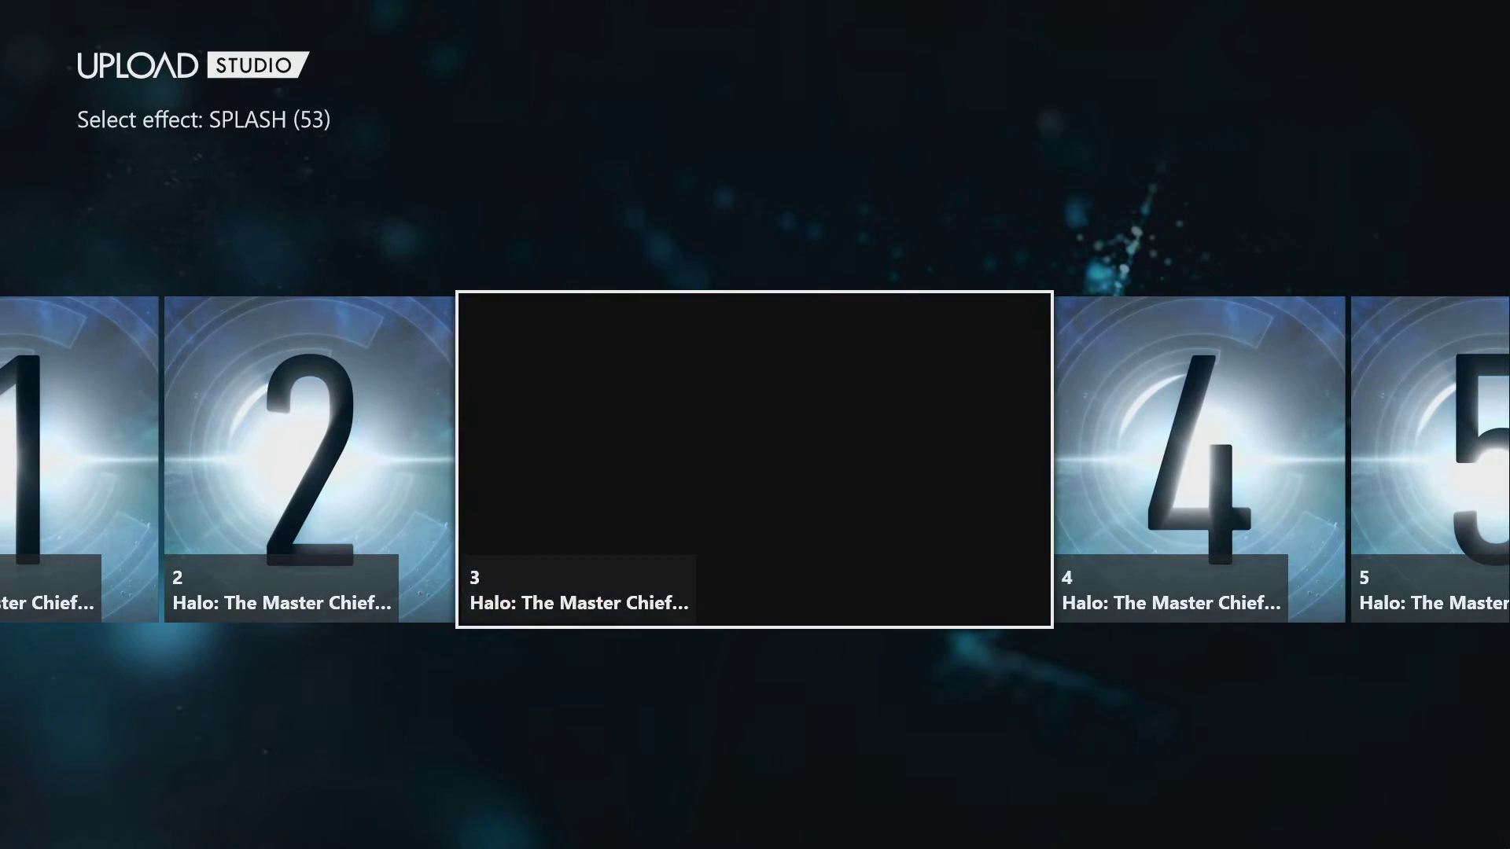
key("Right")
key("Right")
key("Right")
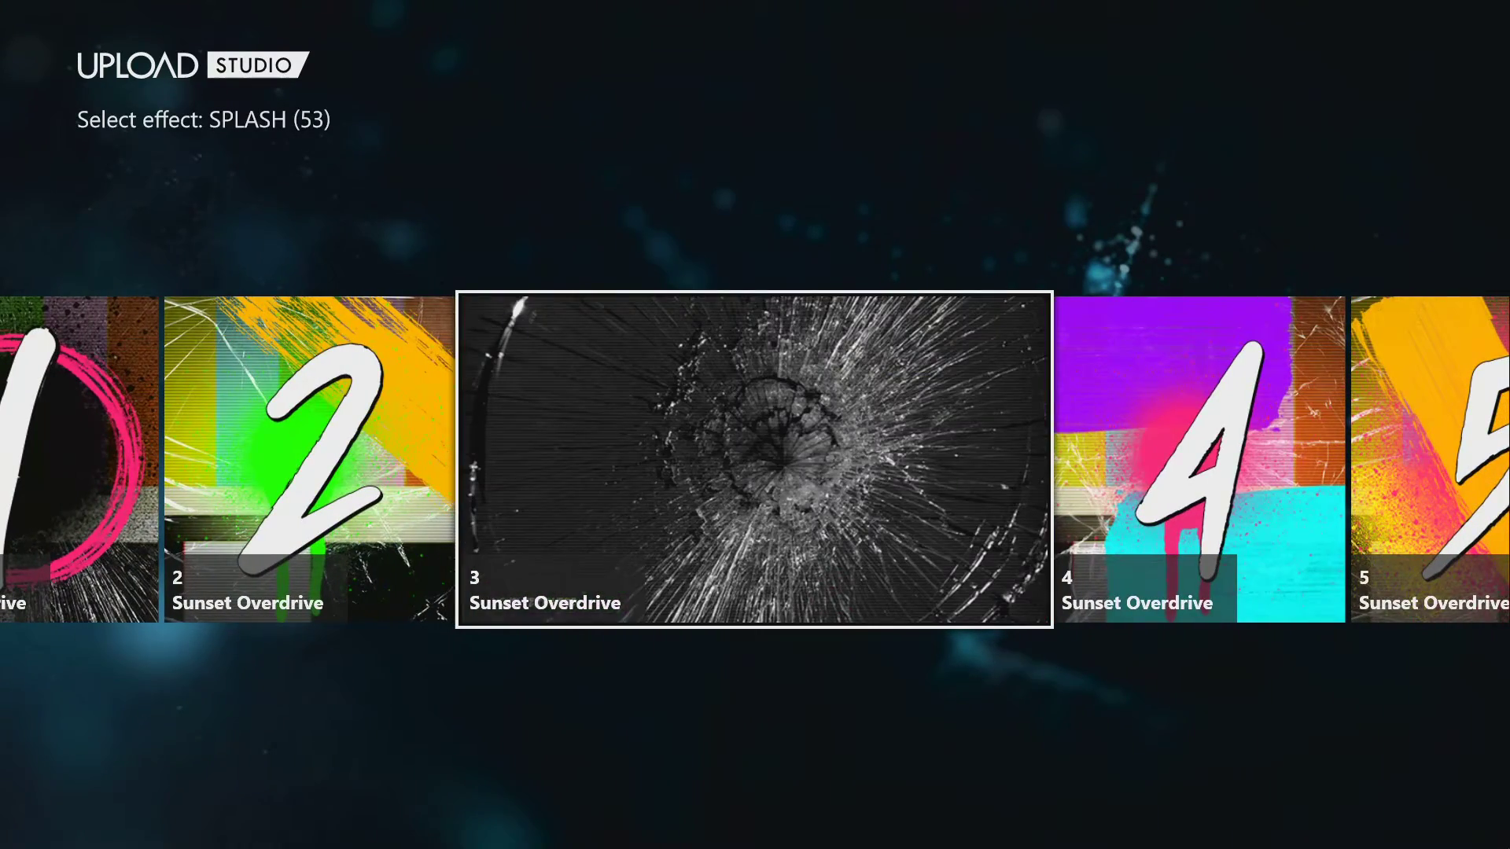
key("Right")
key("Right")
key("Right")
key("Right")
key("Right")
key("Right")
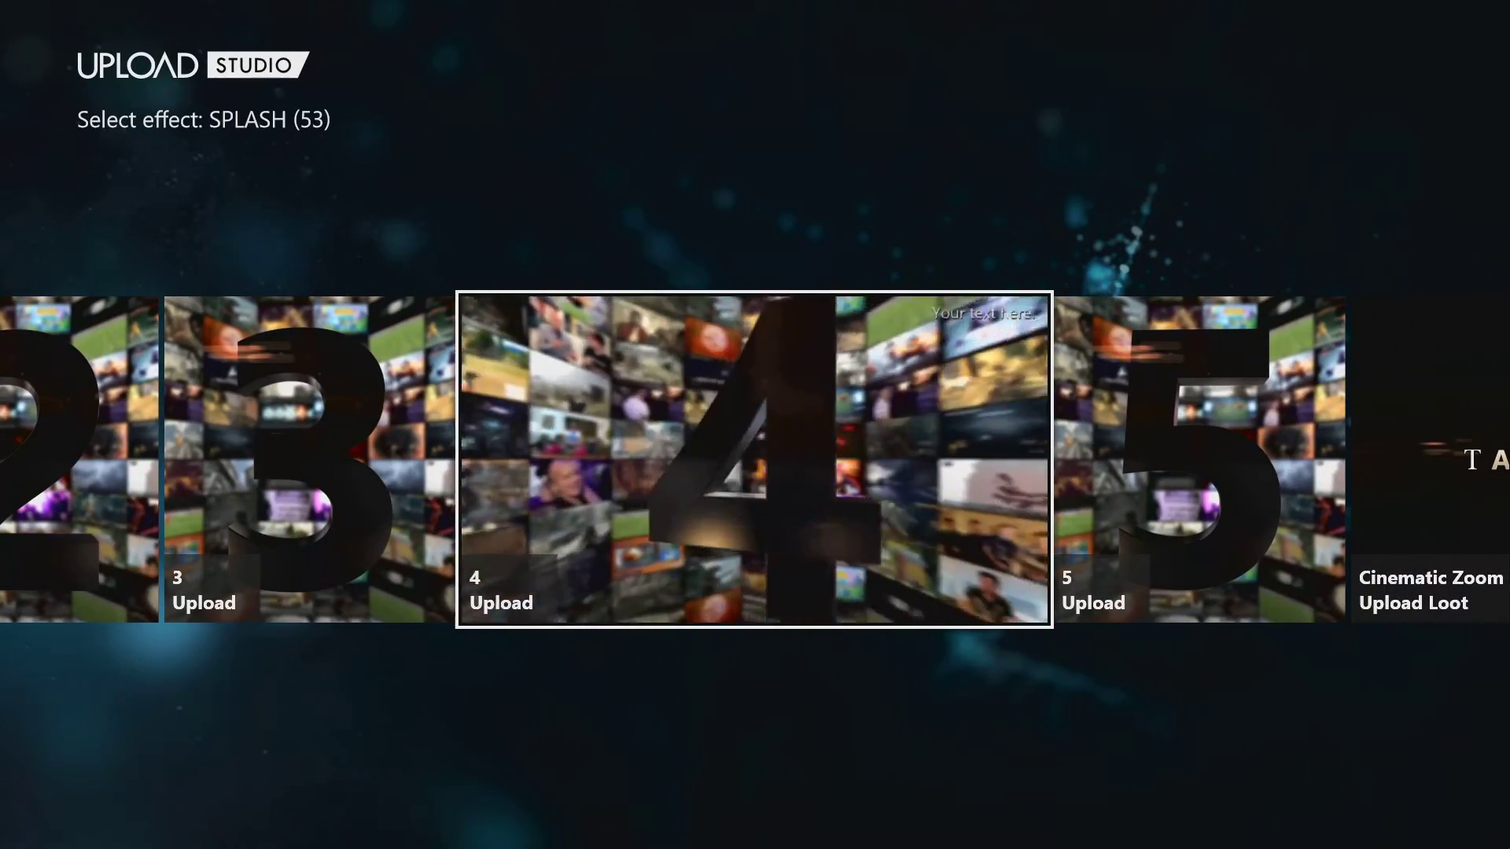
key("Right")
key("Right")
key("Right")
key("Right")
key("Right")
key("Right")
key("Right")
key("Right")
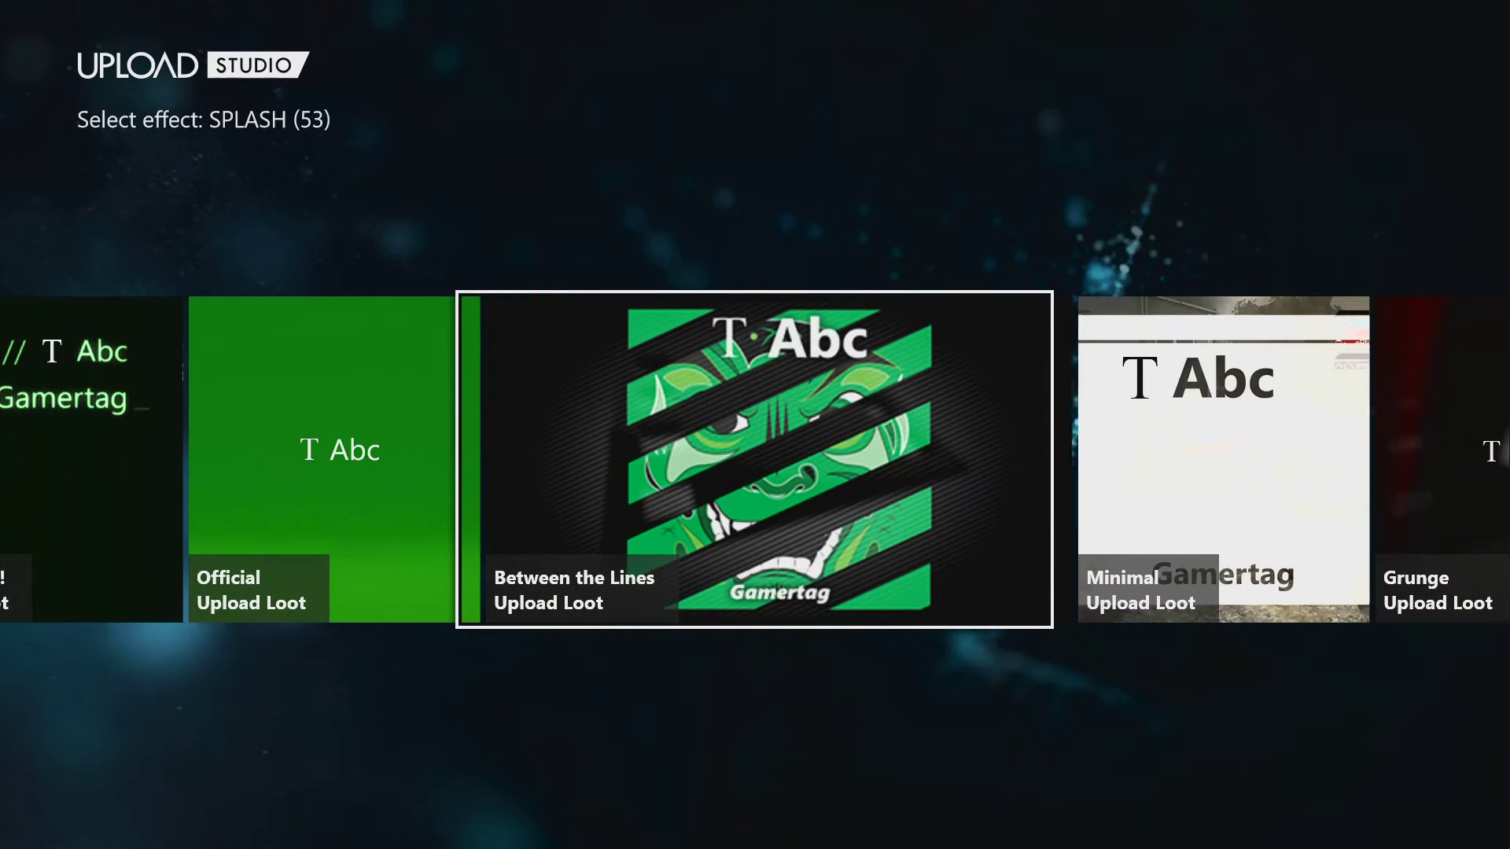
key("Left")
key("Left")
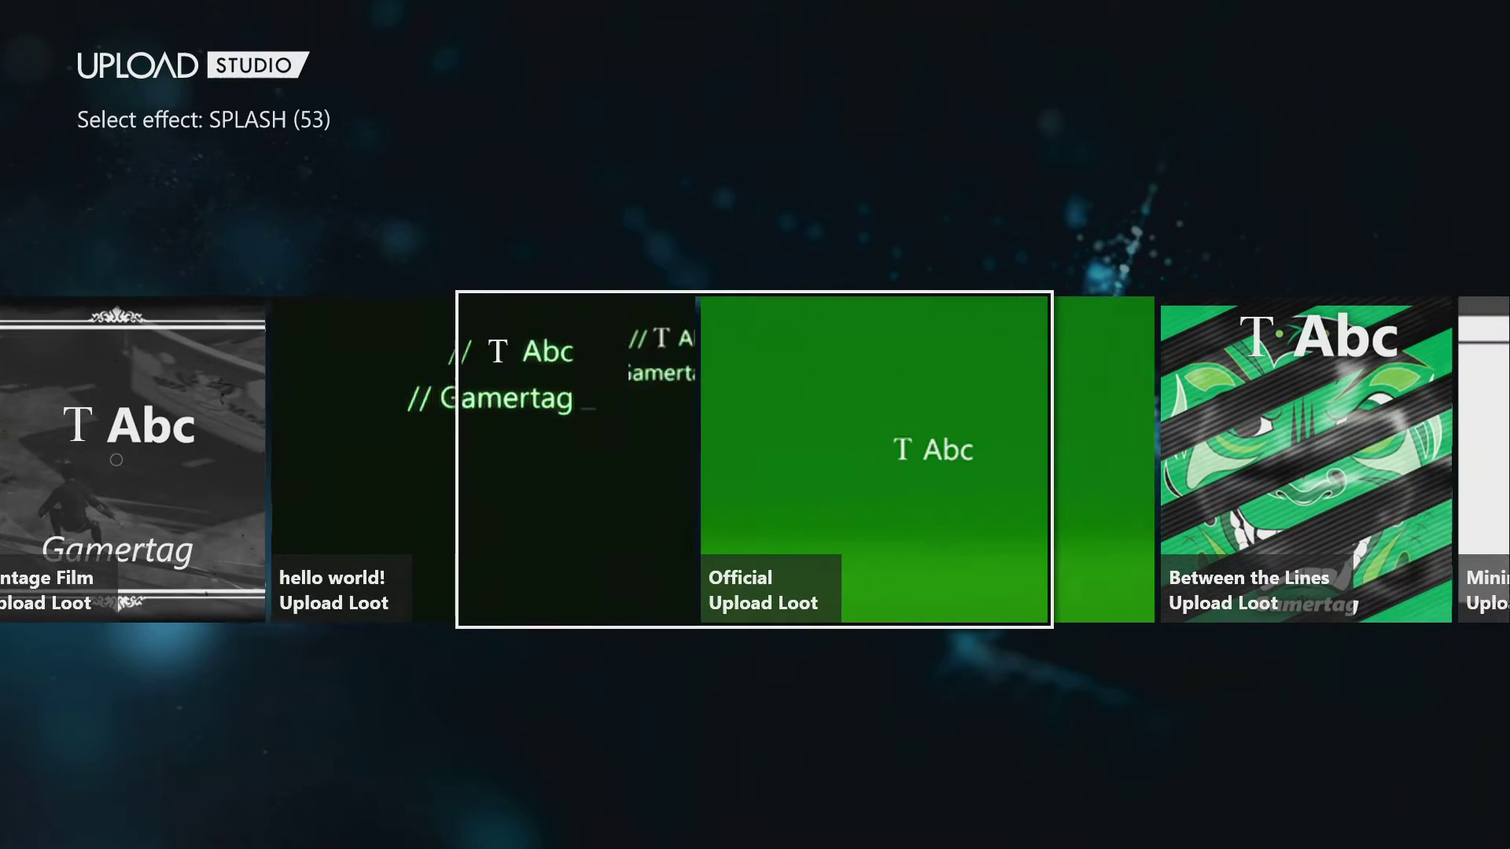
key("Return")
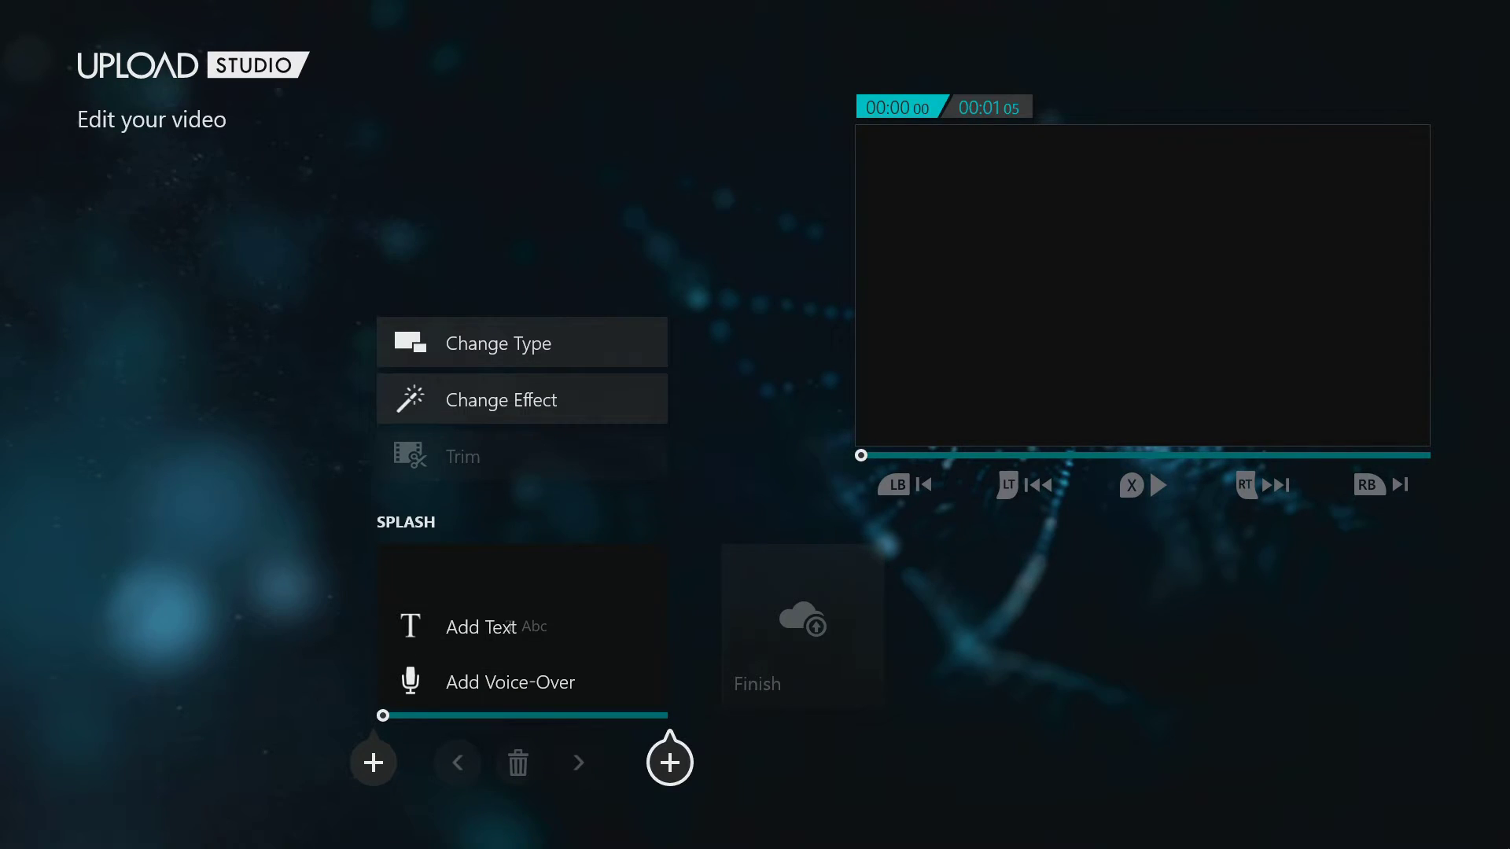
- Add two GAME DVR segments after the SPLASH segment and select the first
key("Right")
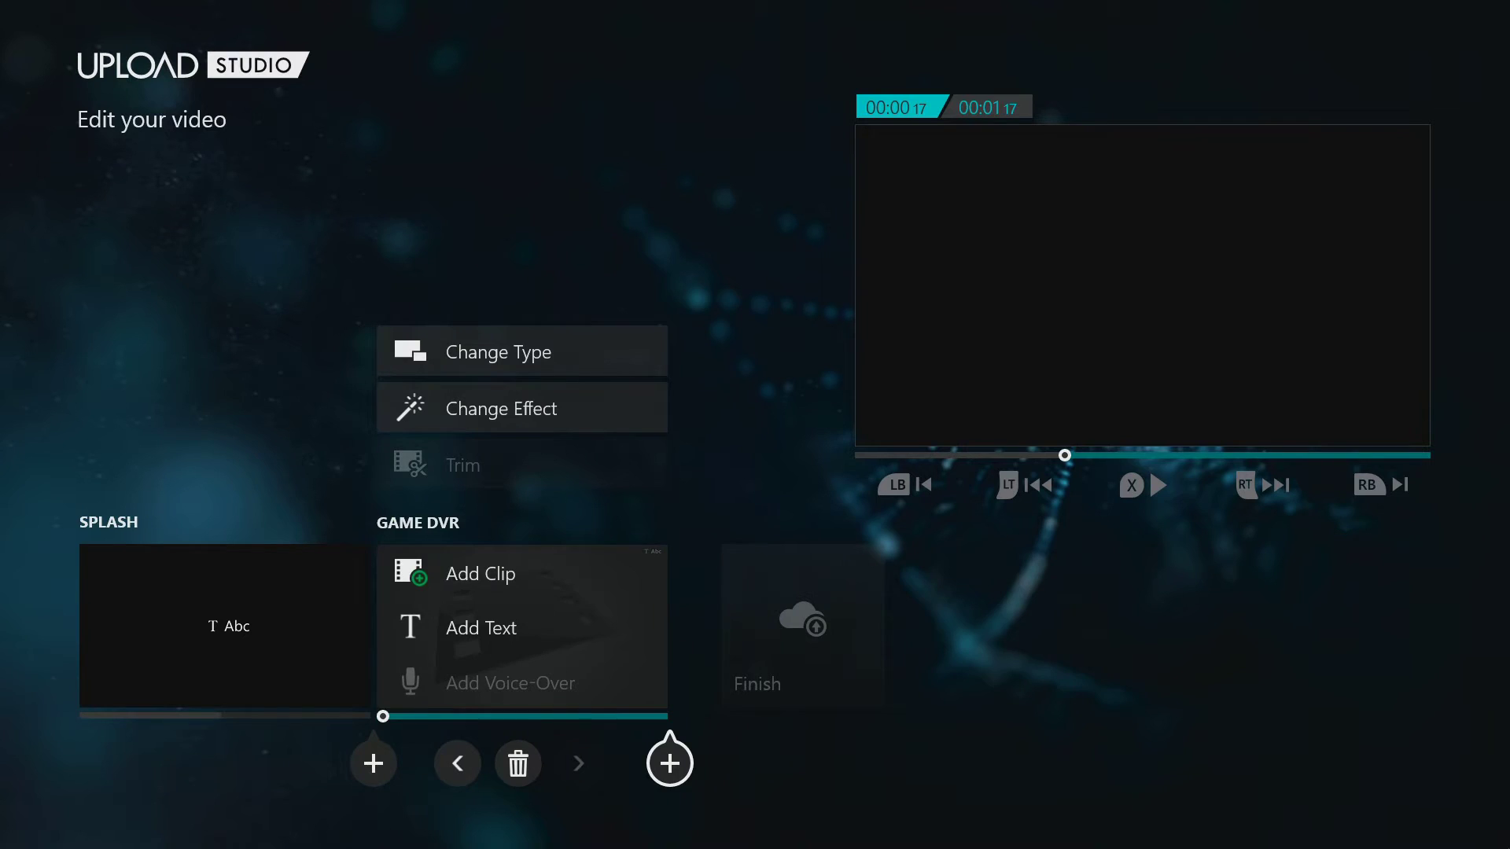
key("Right")
key("Return")
- Review the segment types and keep the first segment as GAME DVR
key("Up")
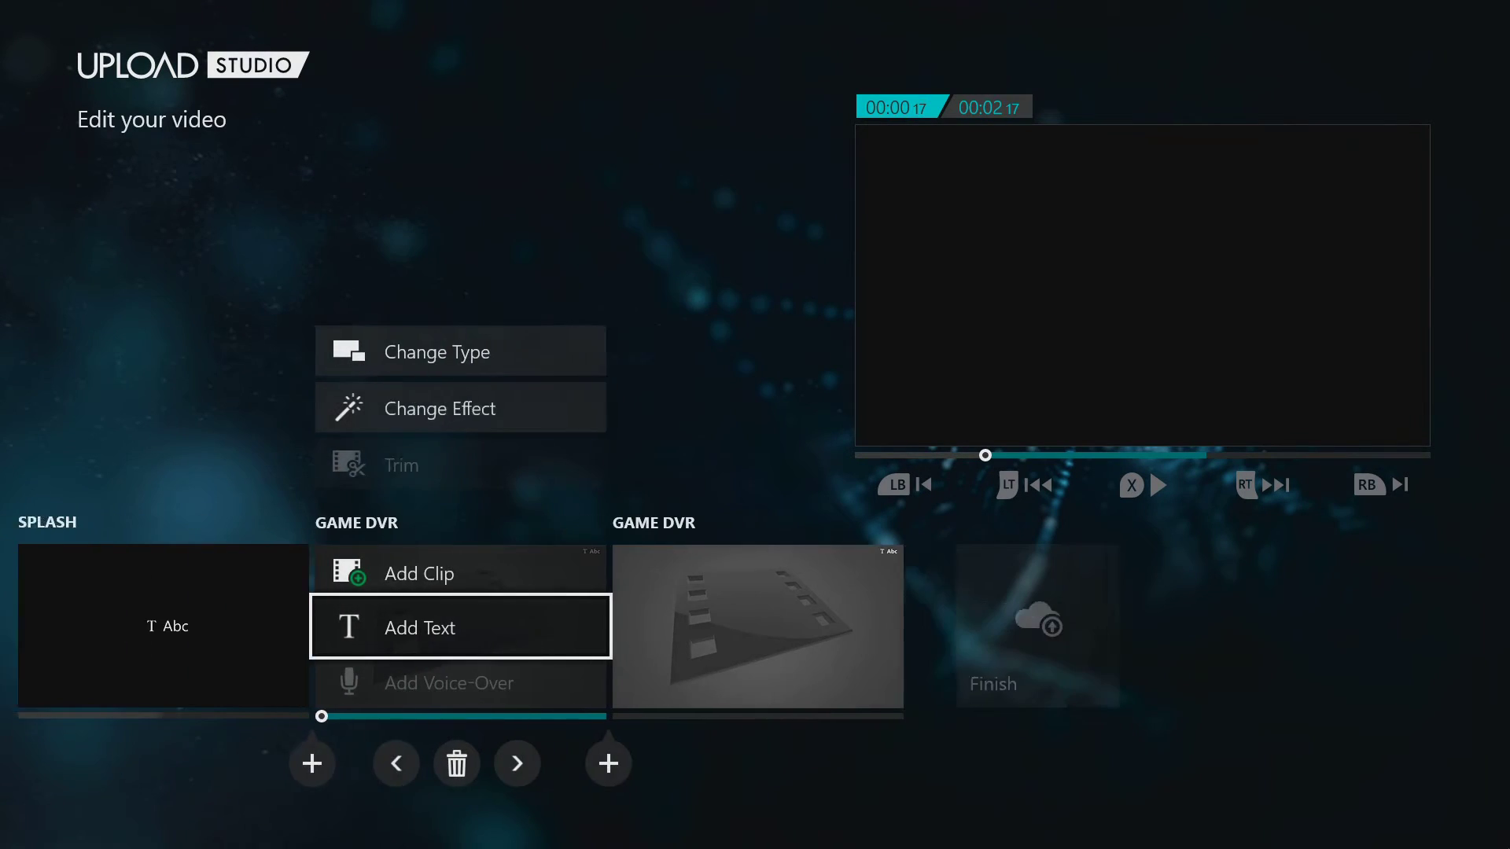
key("Up")
key("Up")
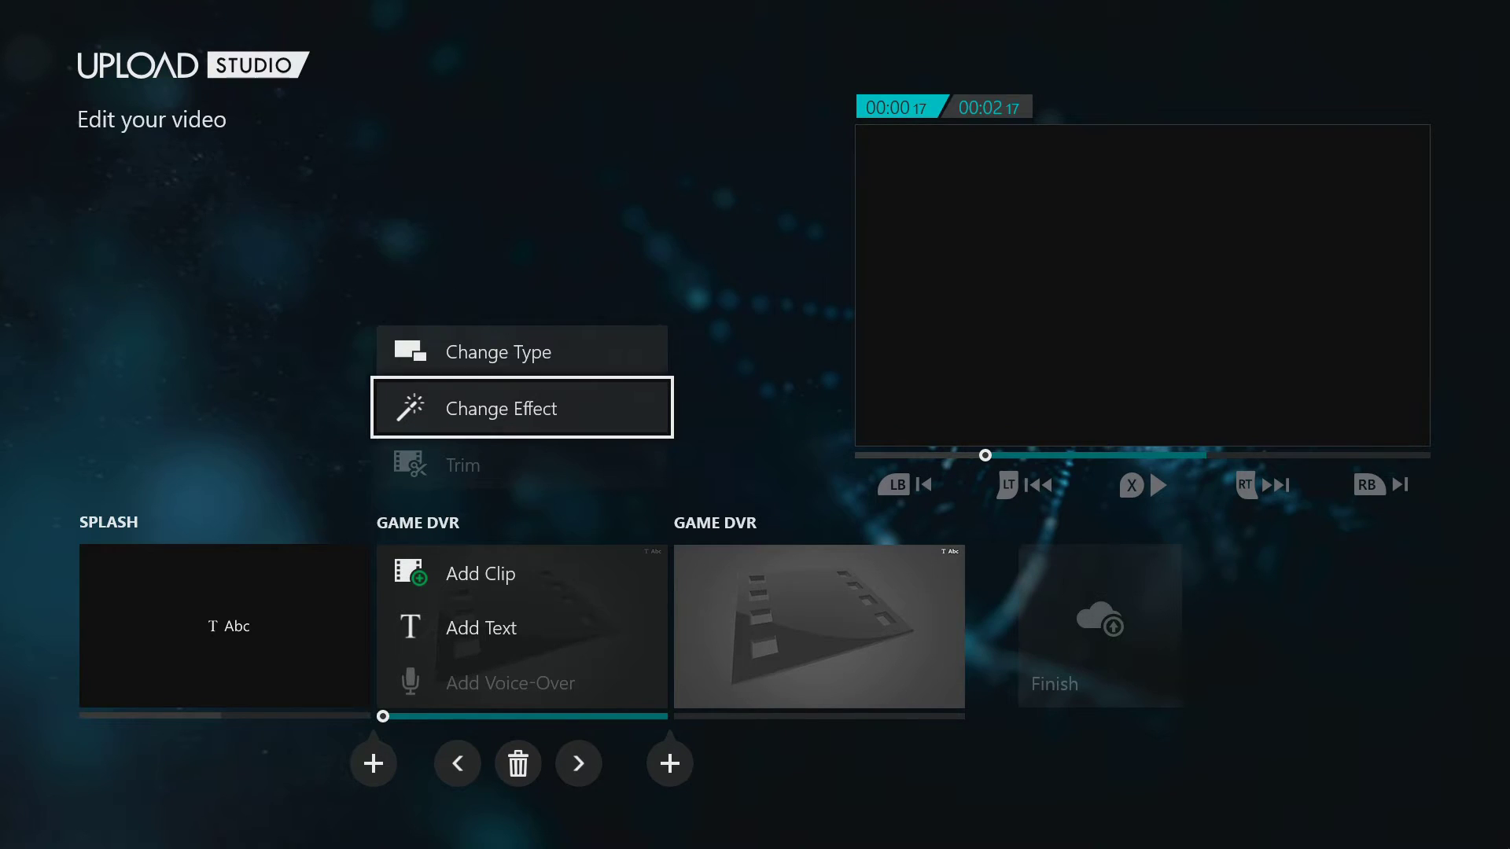
key("Up")
key("Return")
key("Left")
key("Right")
key("Right")
key("Right")
key("Left")
key("Left")
key("Return")
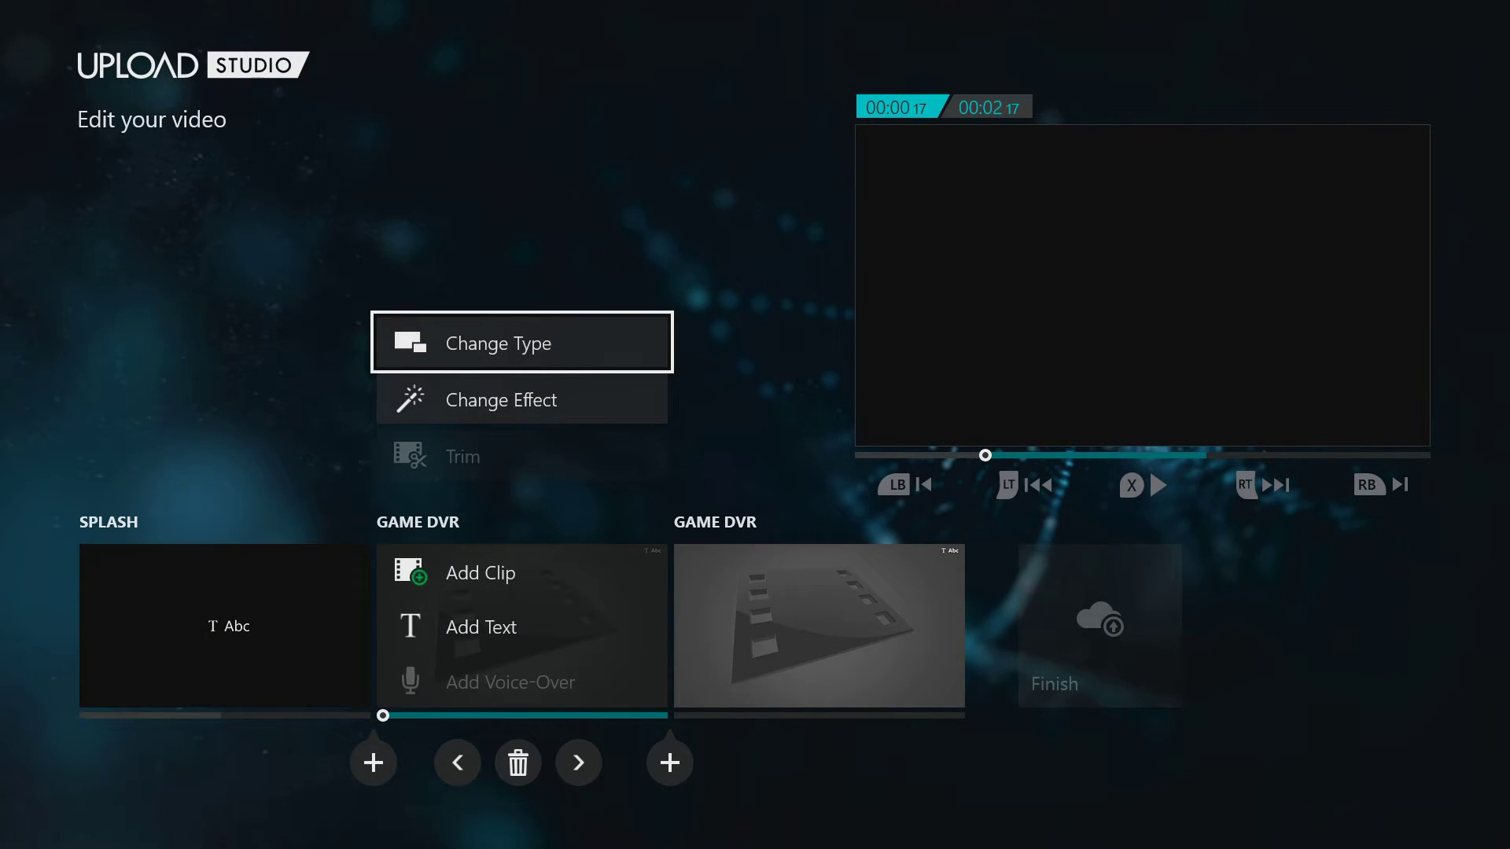
- Load the 99 cloud clips to add to the first GAME DVR segment
key("Down")
key("Down")
key("Up")
key("Return")
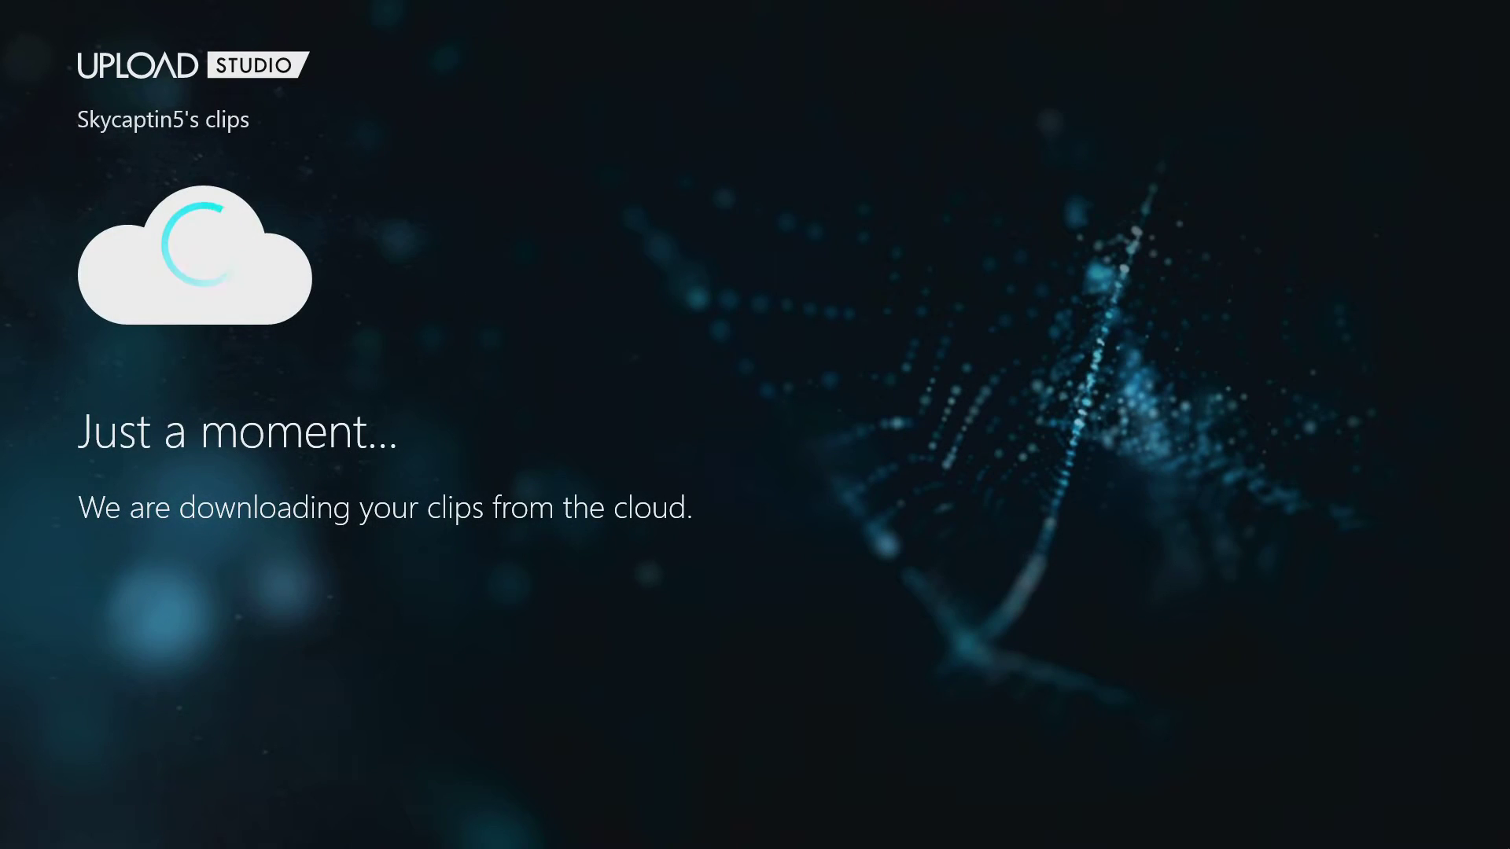